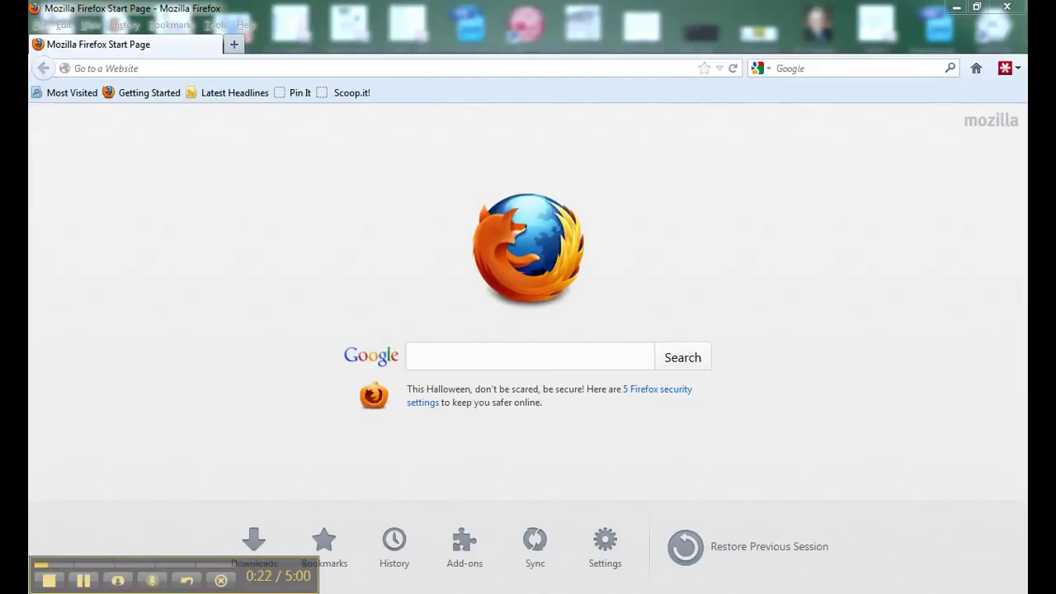
- Bring the Firefox window to the front with the caret in its address bar
left_click(142, 69)
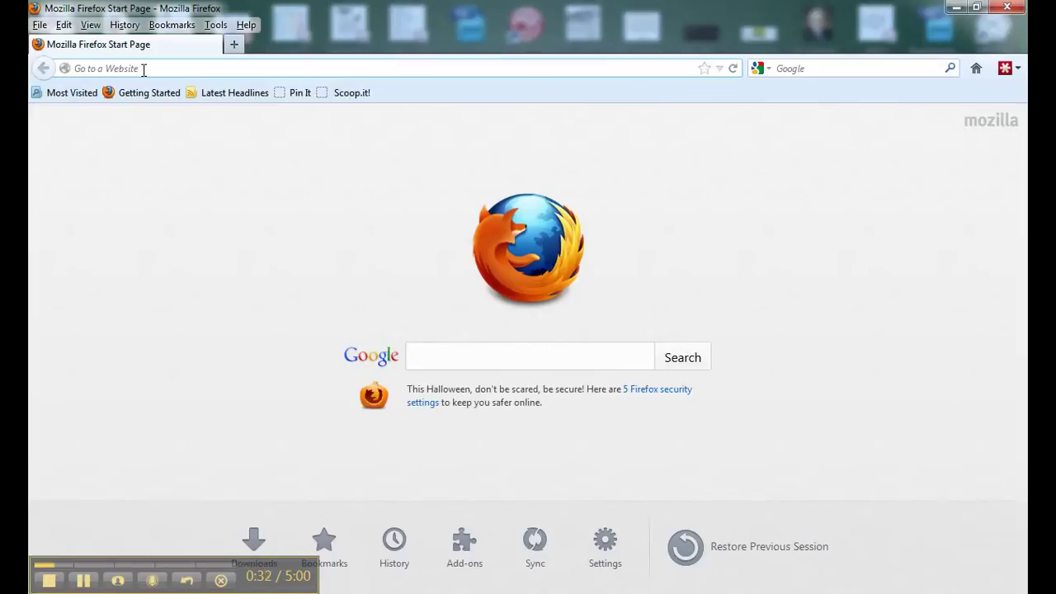
type("www")
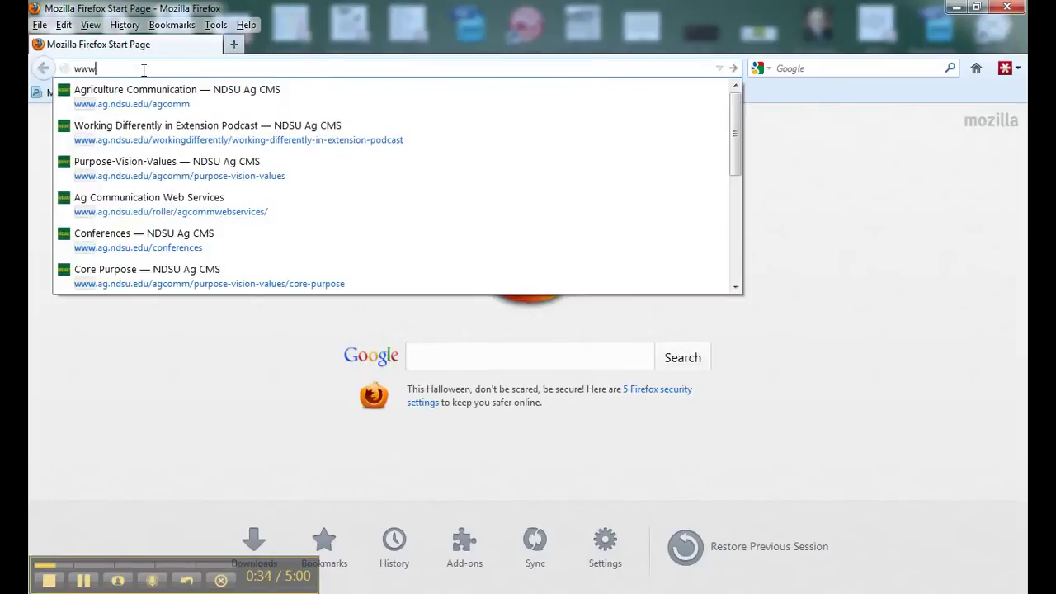
type(".twitter.com/")
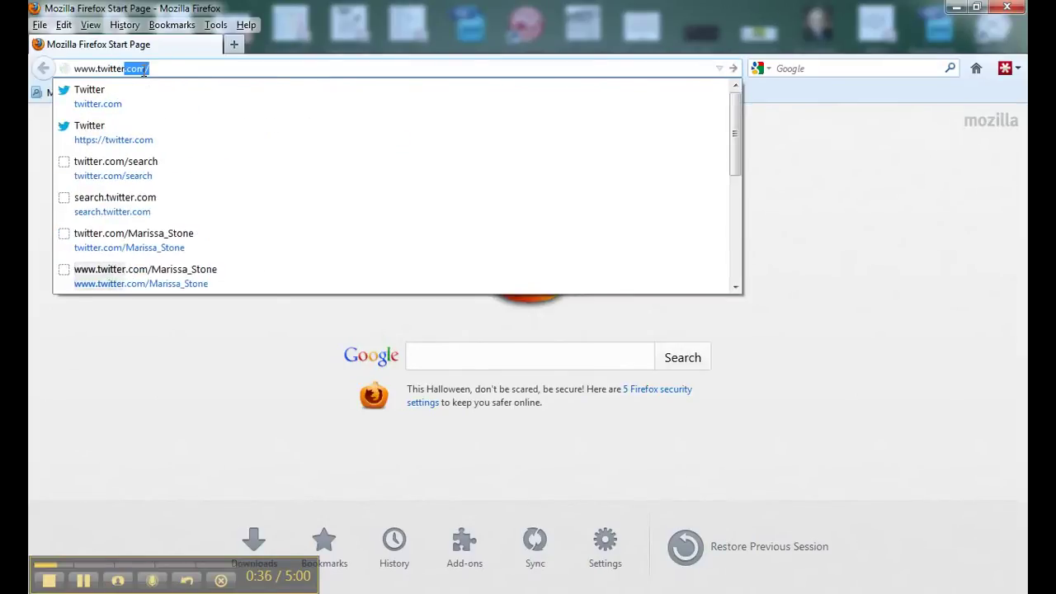
key("Return")
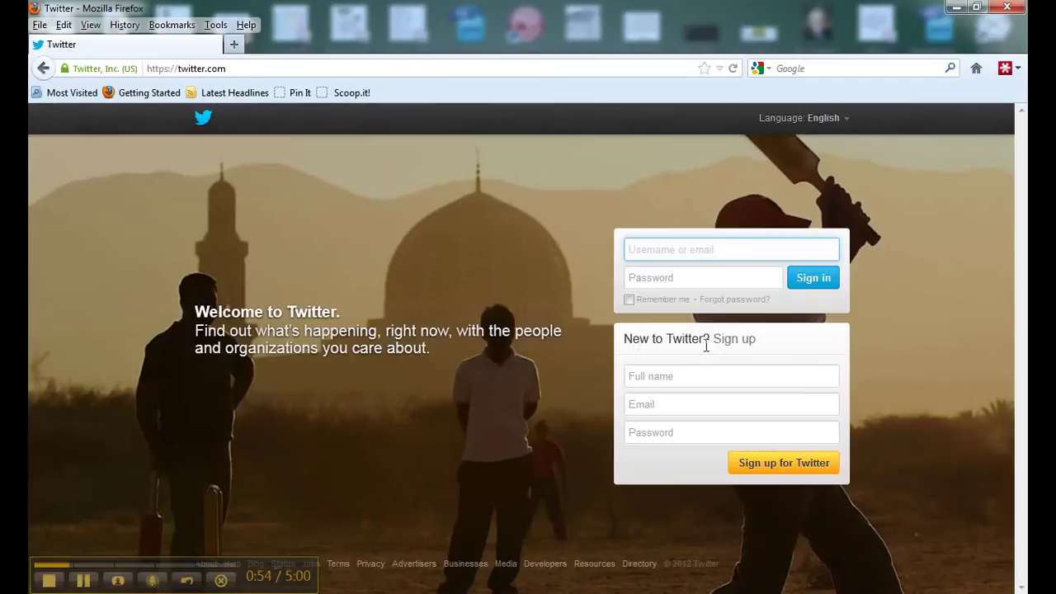
- Enter the new account's full name, Gmail address and password, then Sign up for Twitter
left_click(651, 377)
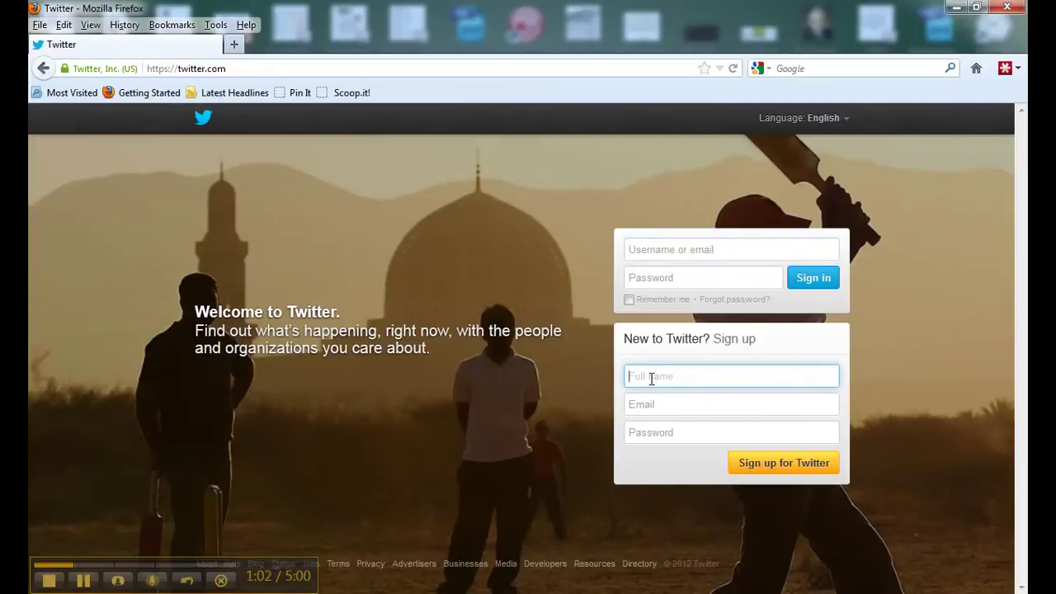
left_click(632, 411)
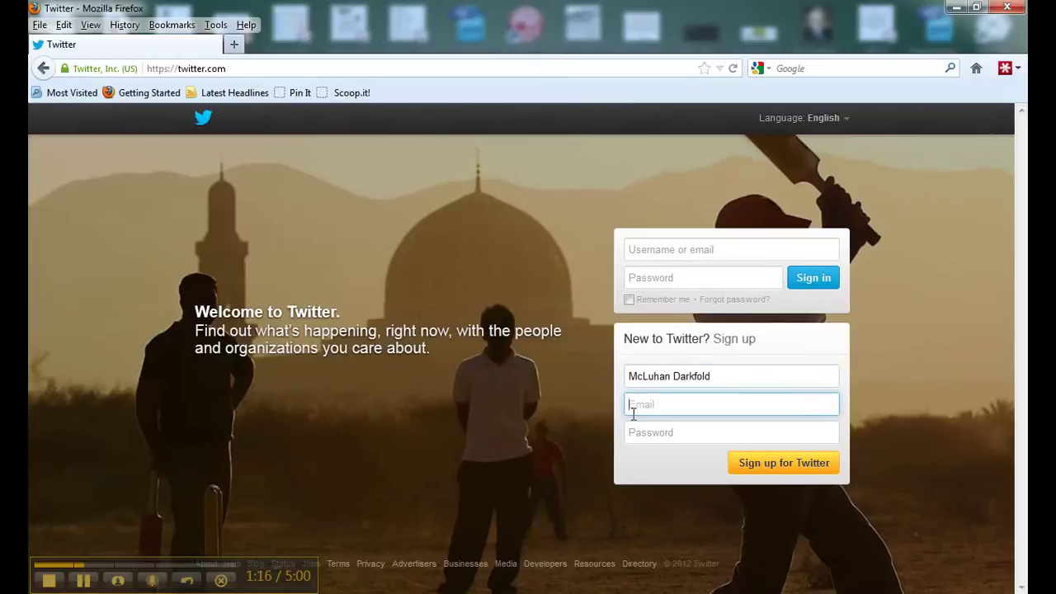
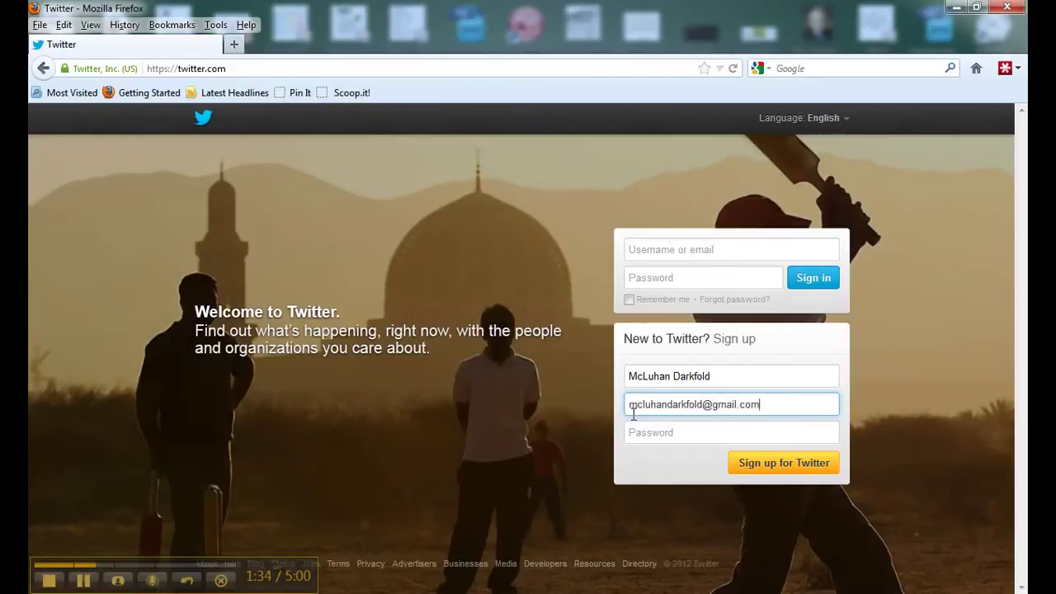
left_click(640, 436)
type("•••••")
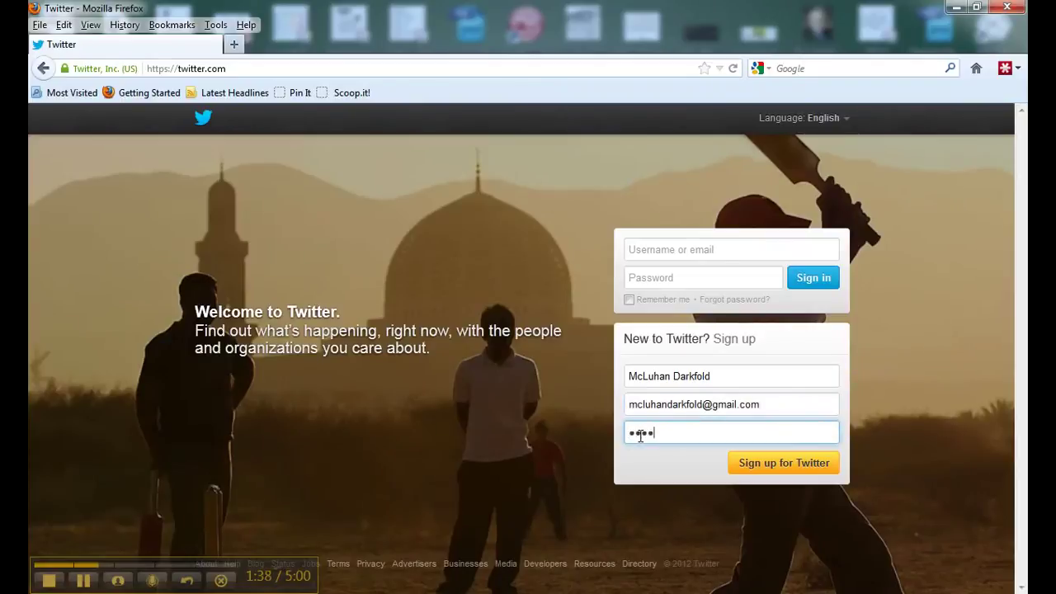
type("••••••")
left_click(765, 468)
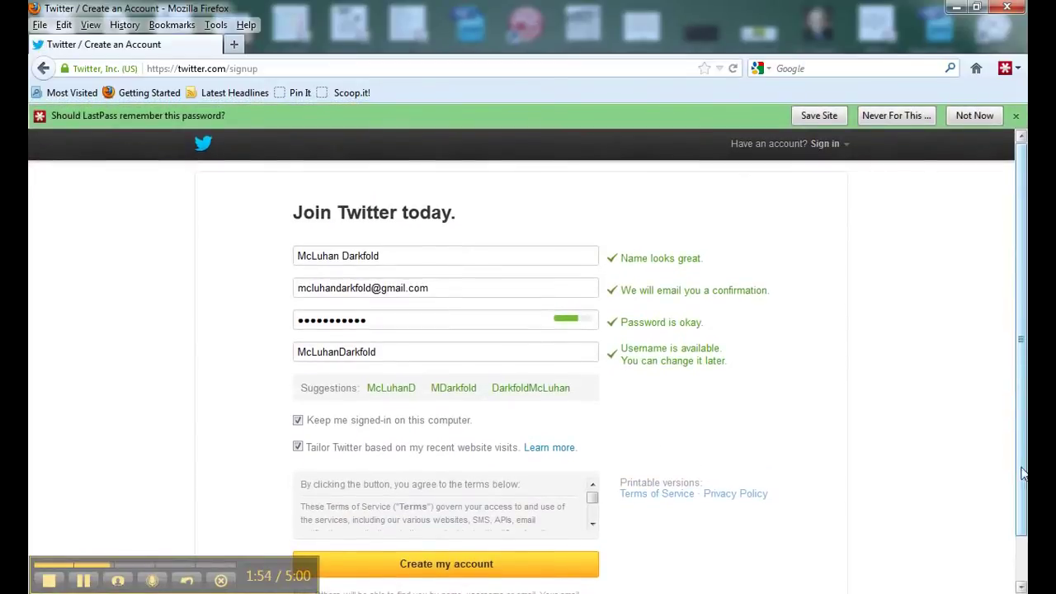
- Dismiss the LastPass password-saving bar on the Create an Account page
left_click(1016, 116)
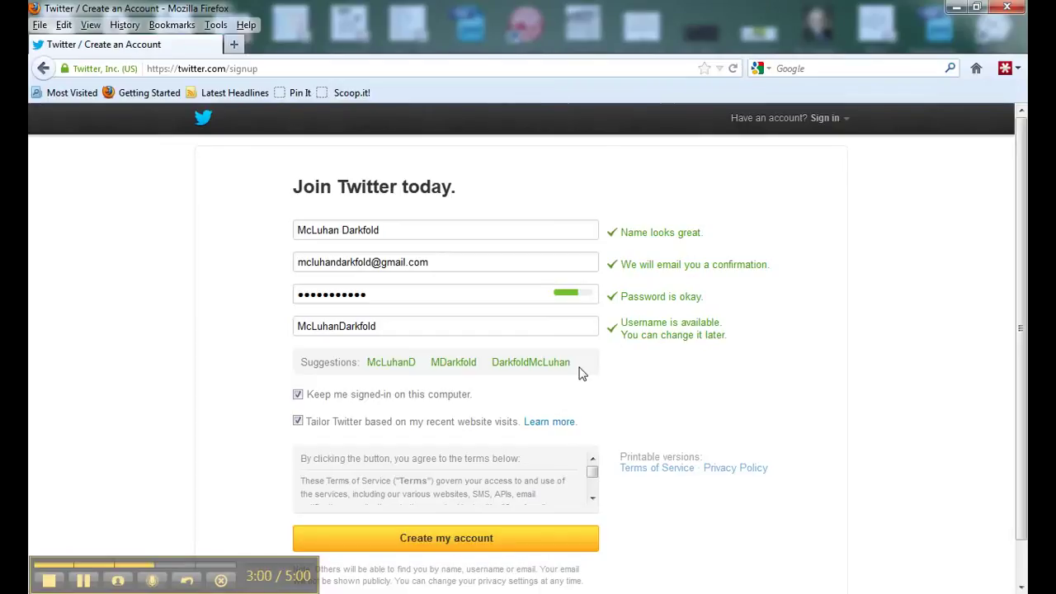
- Uncheck 'Keep me signed-in on this computer' and 'Tailor Twitter based on my recent website visits'
scroll(528, 337, "down", 1)
scroll(530, 334, "up", 1)
left_click(298, 396)
left_click(298, 422)
scroll(650, 406, "down", 1)
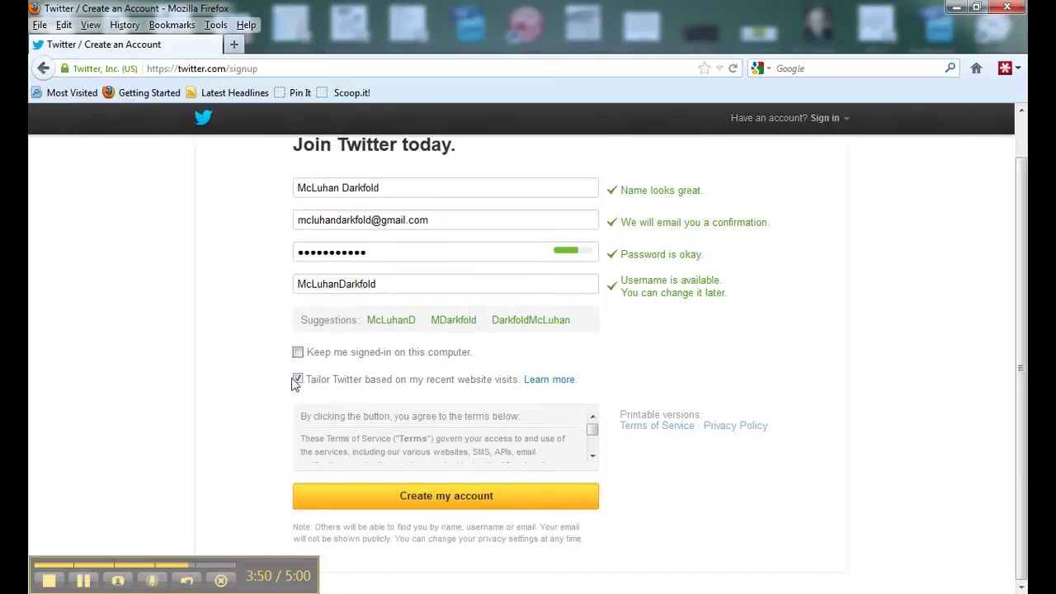
left_click(300, 380)
- Scroll the Terms of Service to the bottom and choose Create my account
scroll(591, 431, "down", 1)
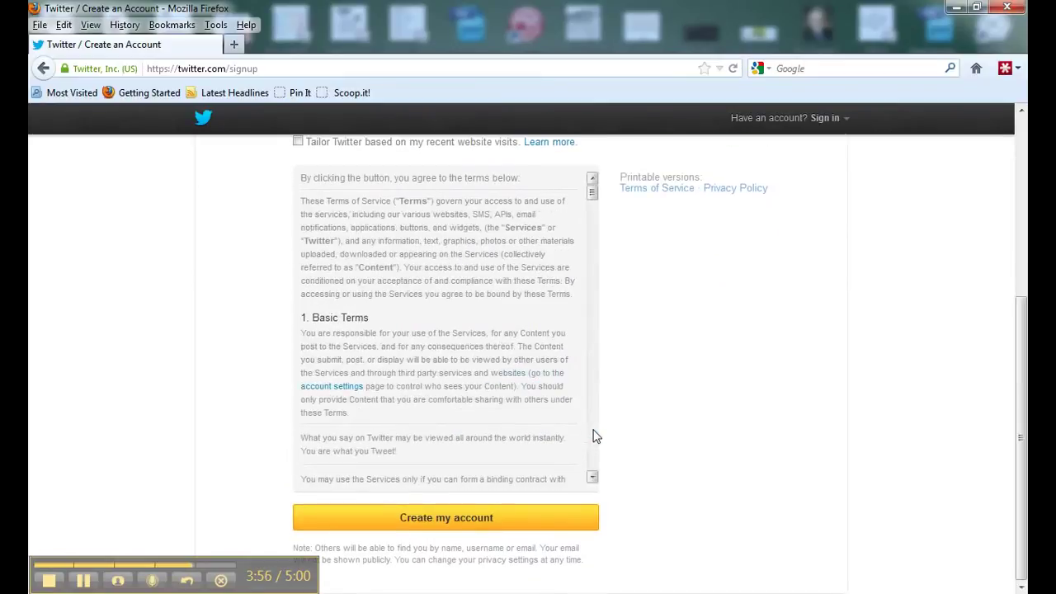
scroll(596, 436, "down", 12)
scroll(579, 436, "down", 12)
scroll(576, 429, "down", 9)
left_click_drag(593, 285, 592, 464)
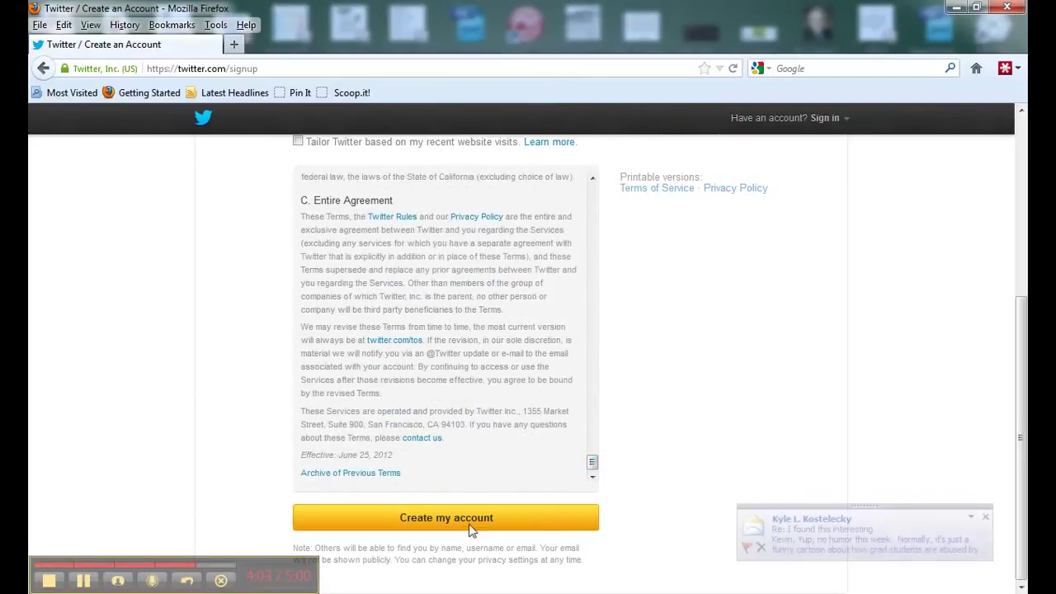
left_click(419, 517)
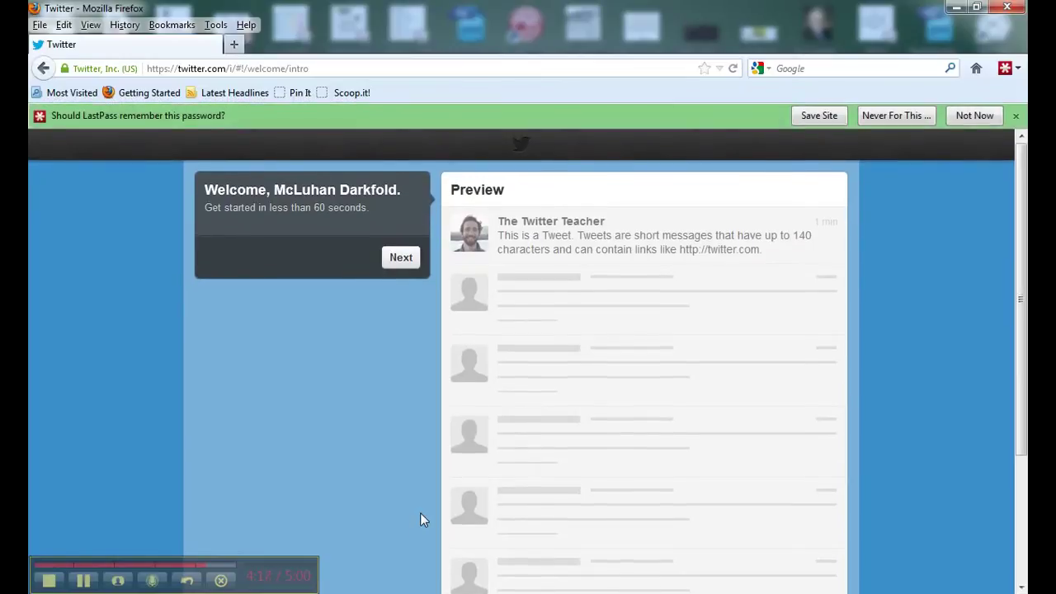
- Close the LastPass bar and advance from the welcome intro to Build your timeline
left_click(1017, 116)
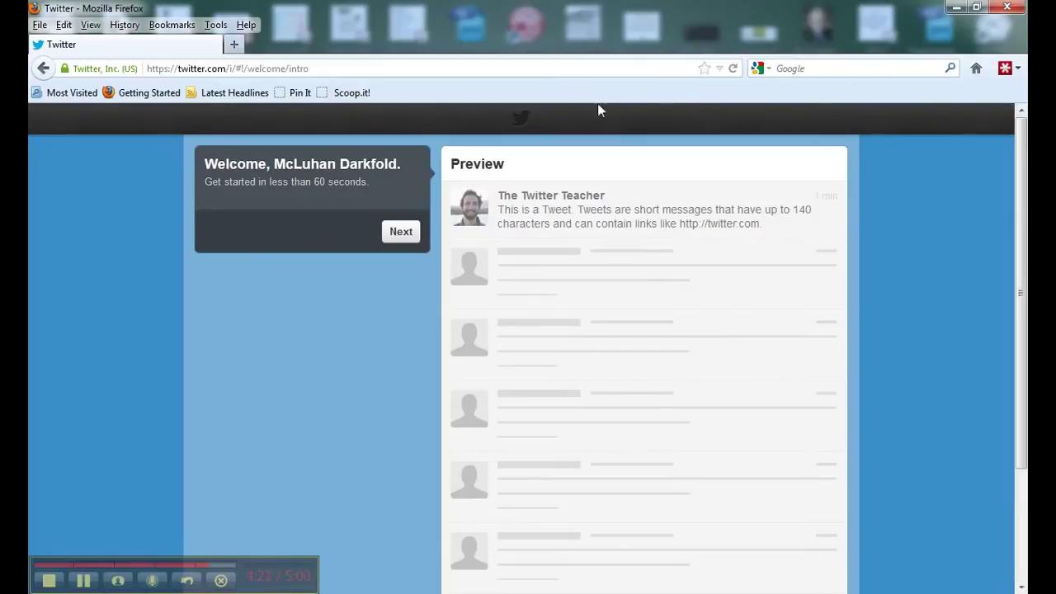
left_click(408, 237)
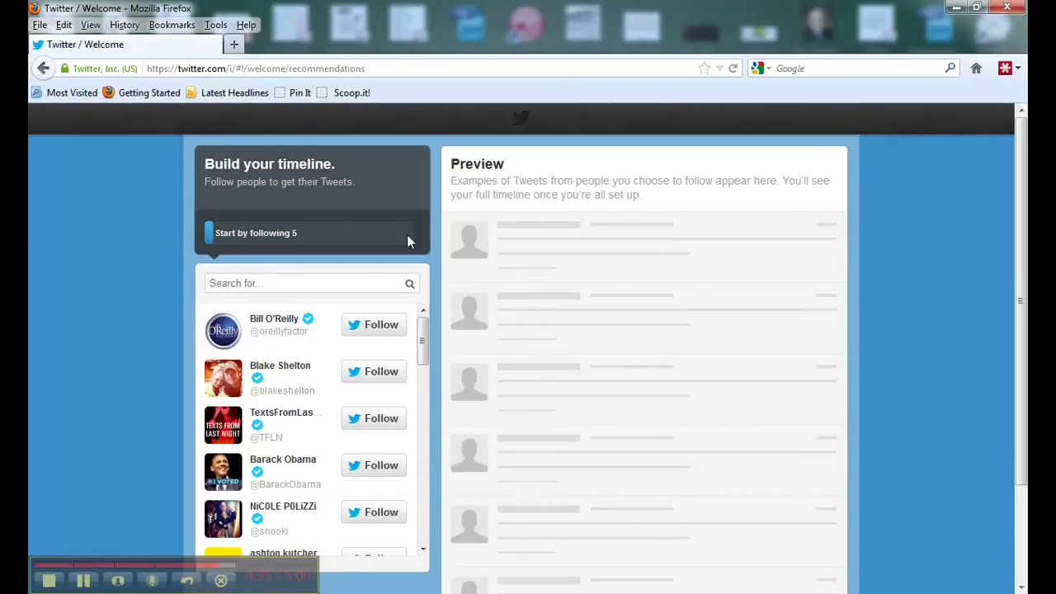
left_click_drag(421, 338, 421, 320)
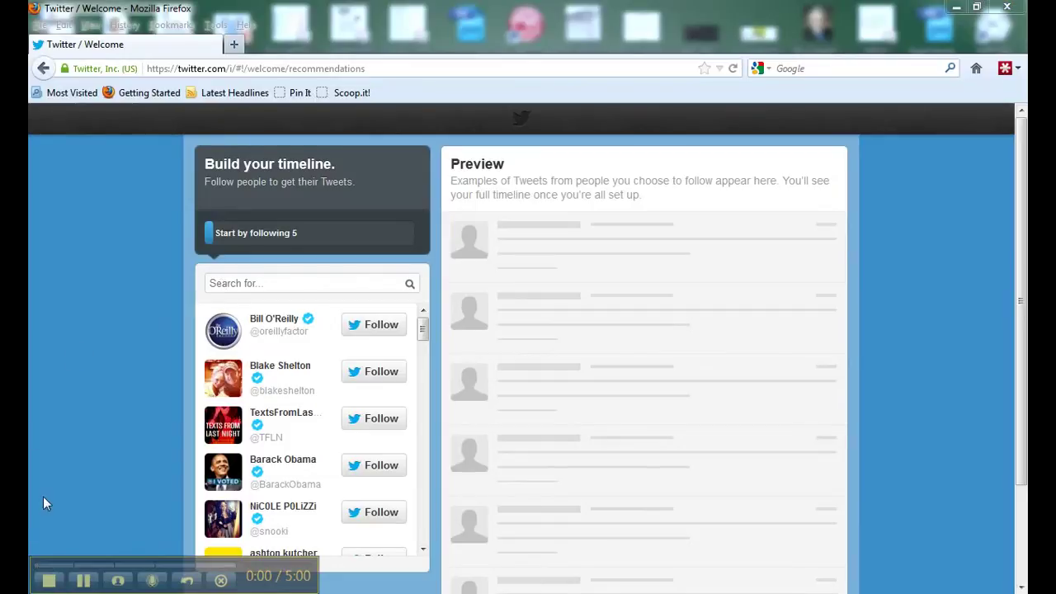
- Follow the first three suggested accounts and continue to the See who's here step
left_click(396, 327)
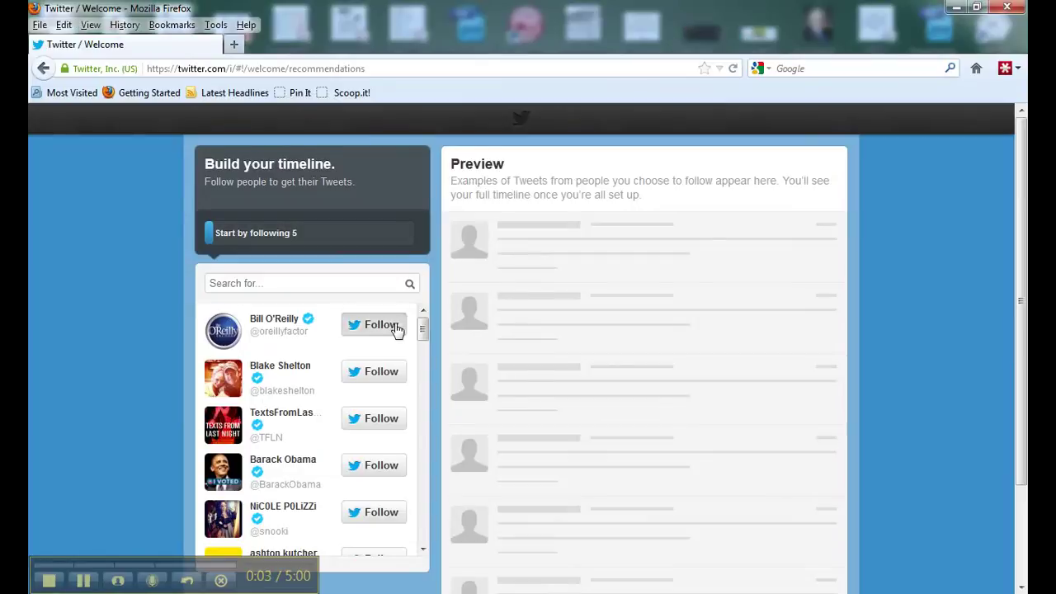
left_click(373, 373)
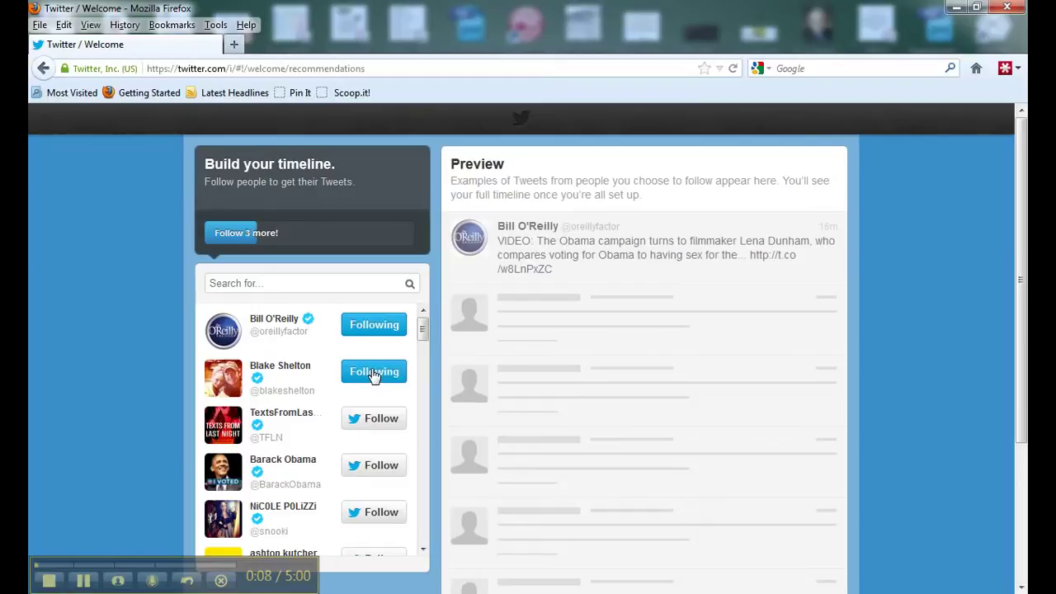
left_click(372, 429)
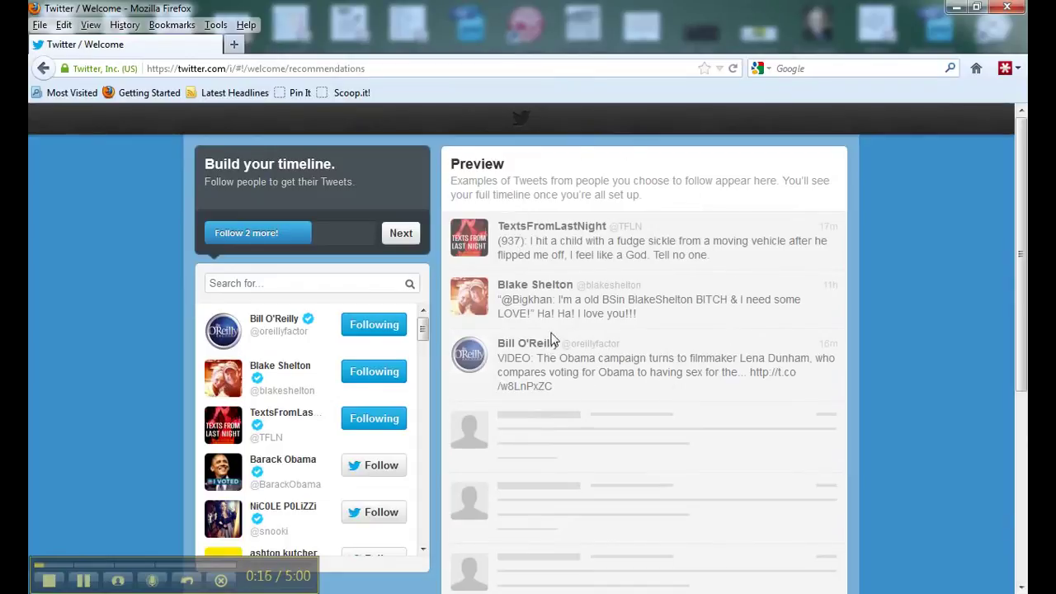
left_click(401, 233)
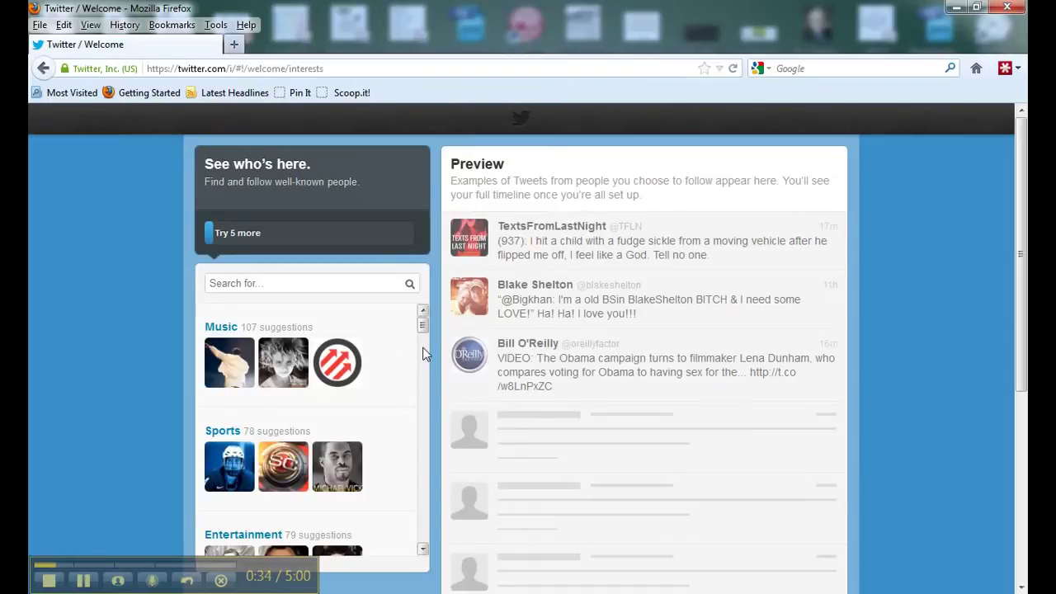
- Scroll the interest categories and open Entertainment
scroll(410, 360, "down", 1)
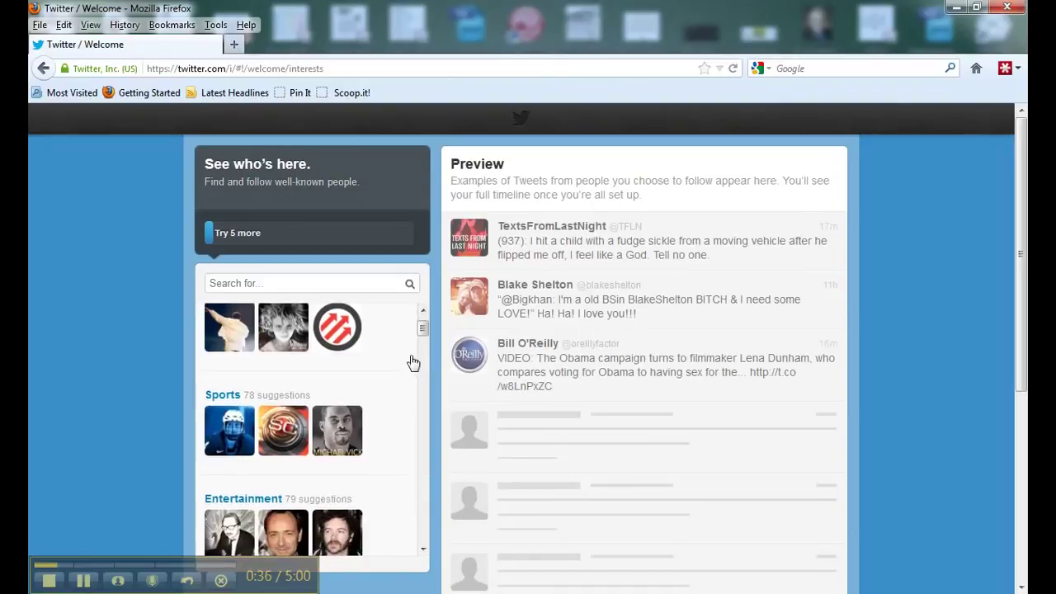
scroll(410, 360, "up", 1)
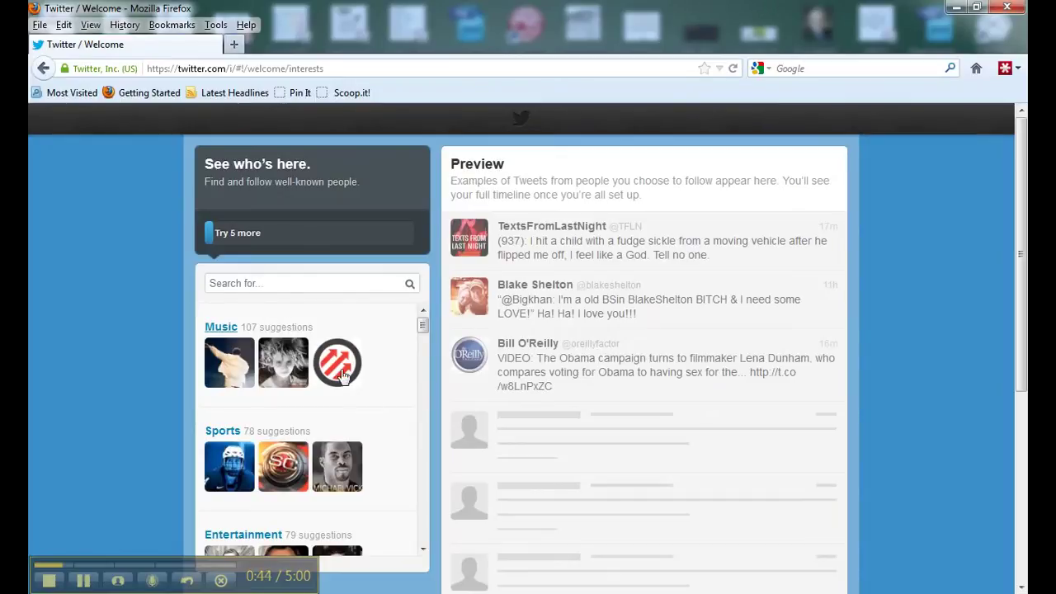
scroll(367, 411, "down", 2)
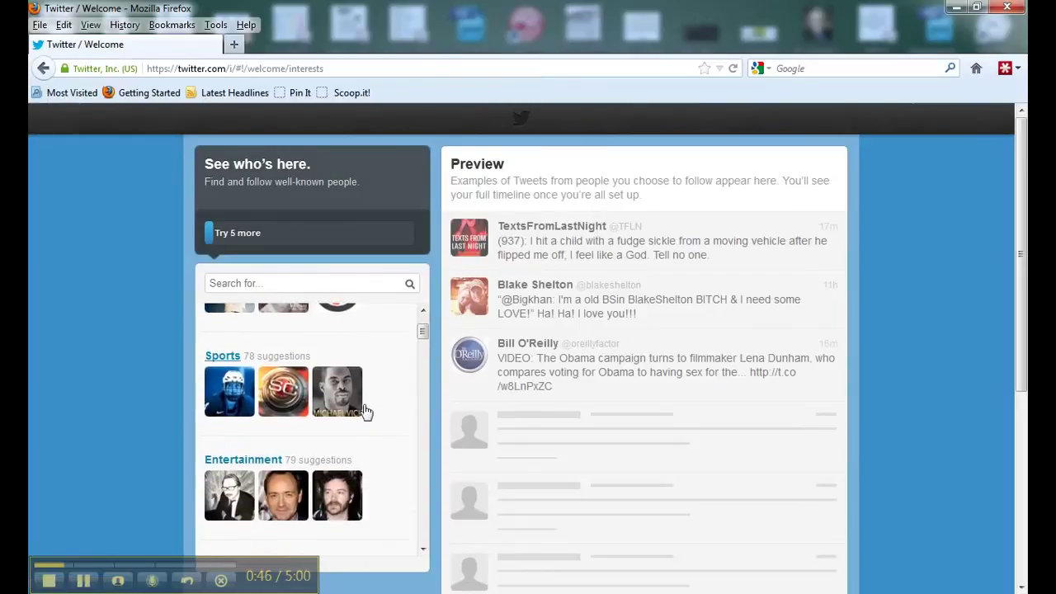
scroll(307, 401, "down", 1)
scroll(307, 401, "down", 2)
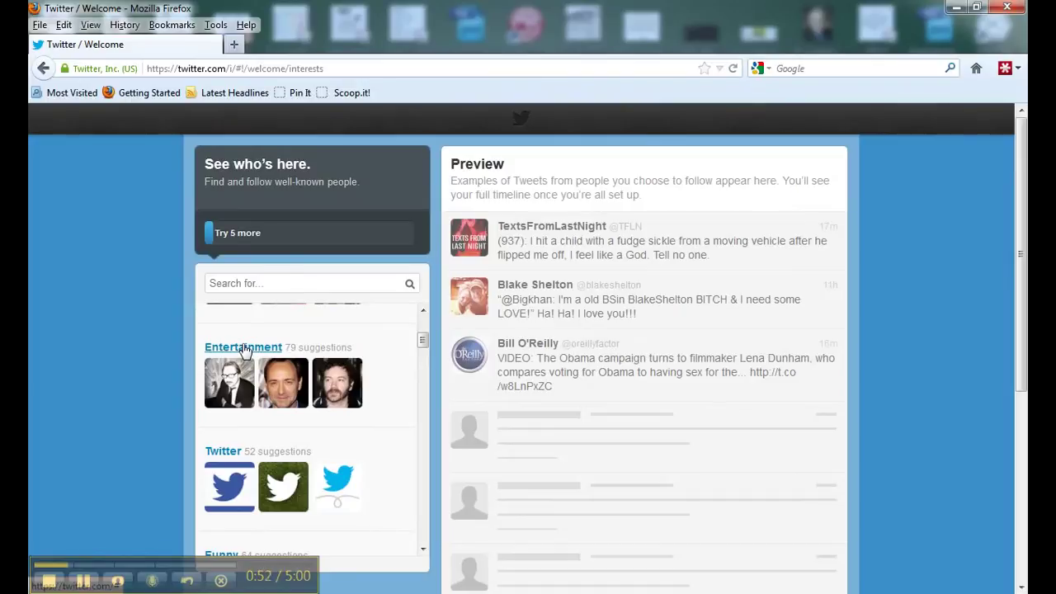
left_click(244, 350)
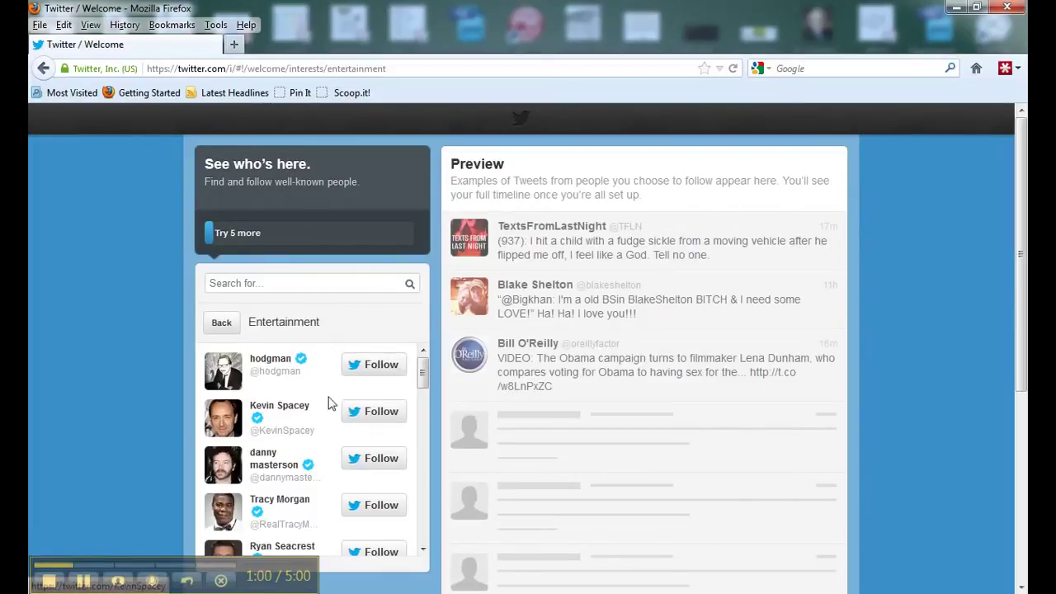
- Follow the first three Entertainment accounts and continue to Find people you know
left_click(380, 368)
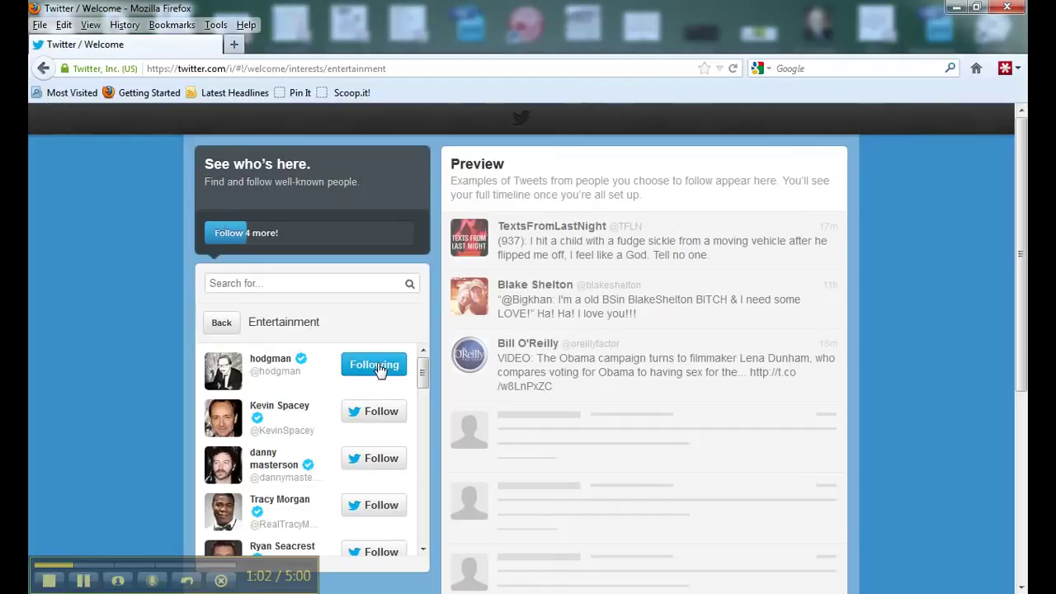
left_click(375, 426)
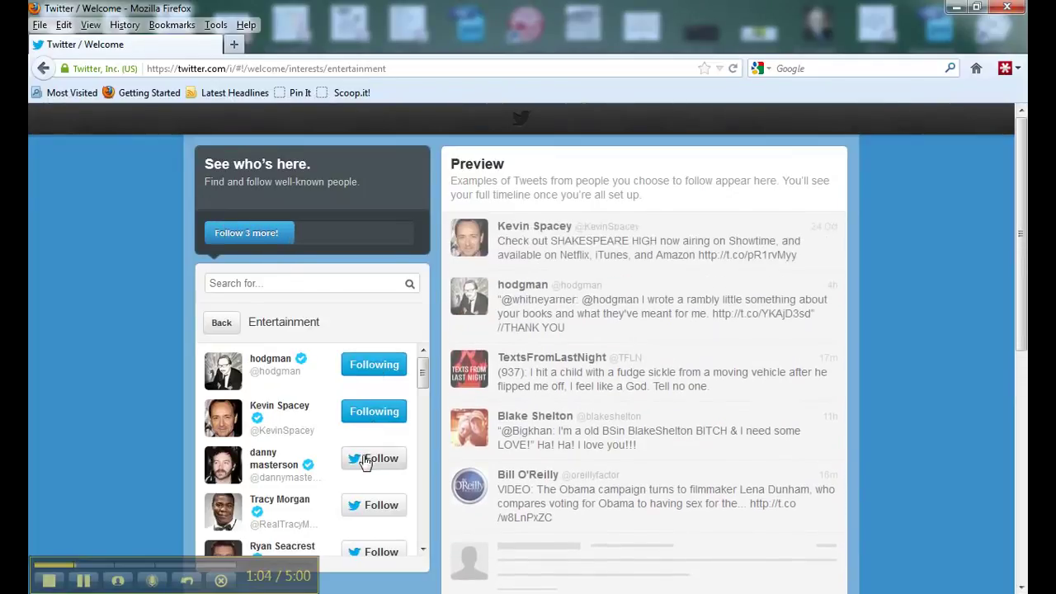
left_click(367, 460)
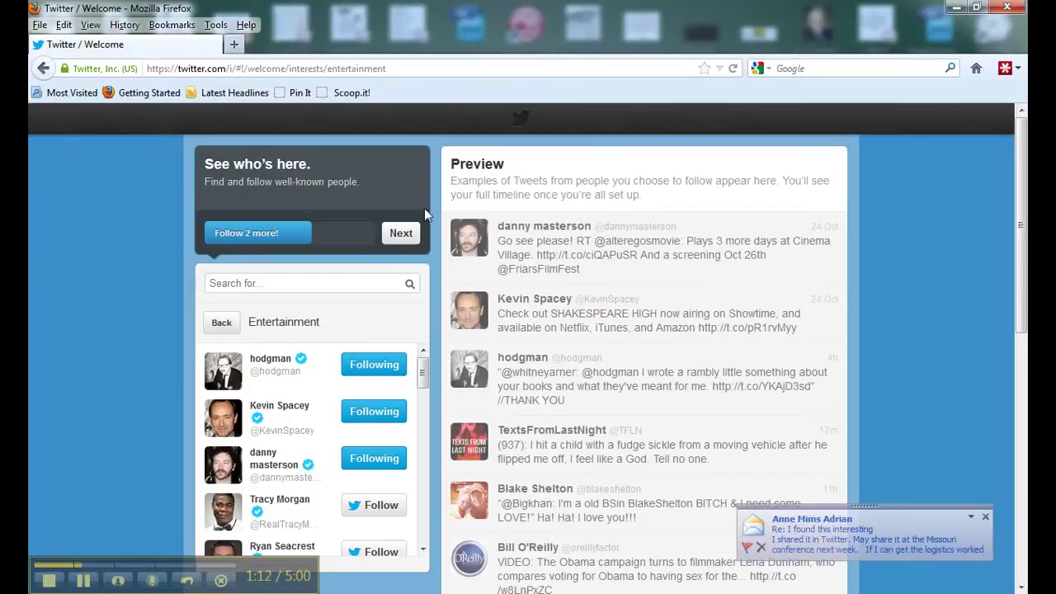
left_click(408, 238)
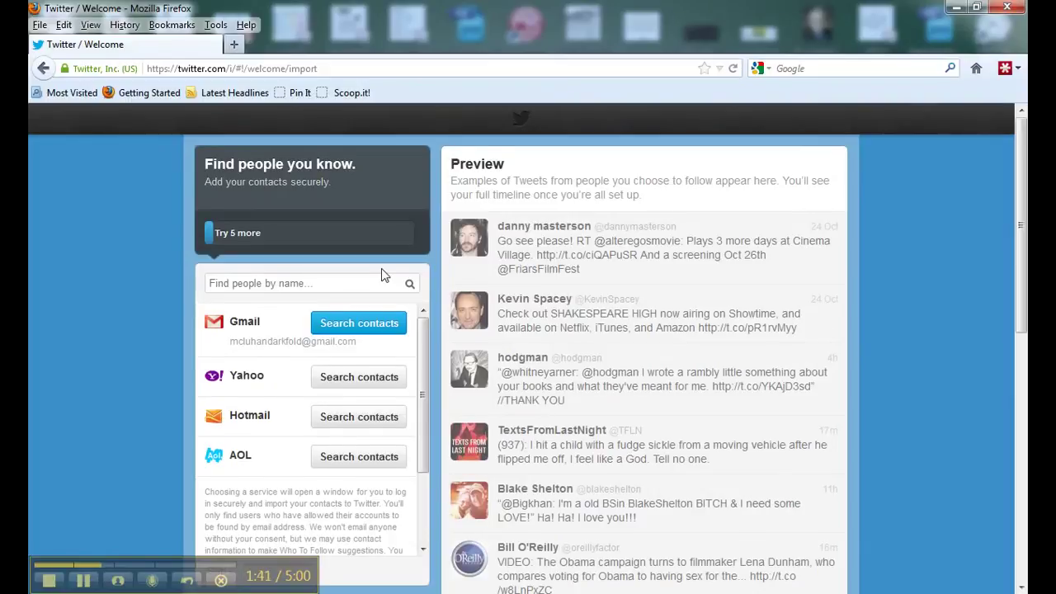
- Scroll down the Find people you know page toward the Skip link below the Gmail, Yahoo, Hotmail and AOL options
scroll(381, 270, "down", 2)
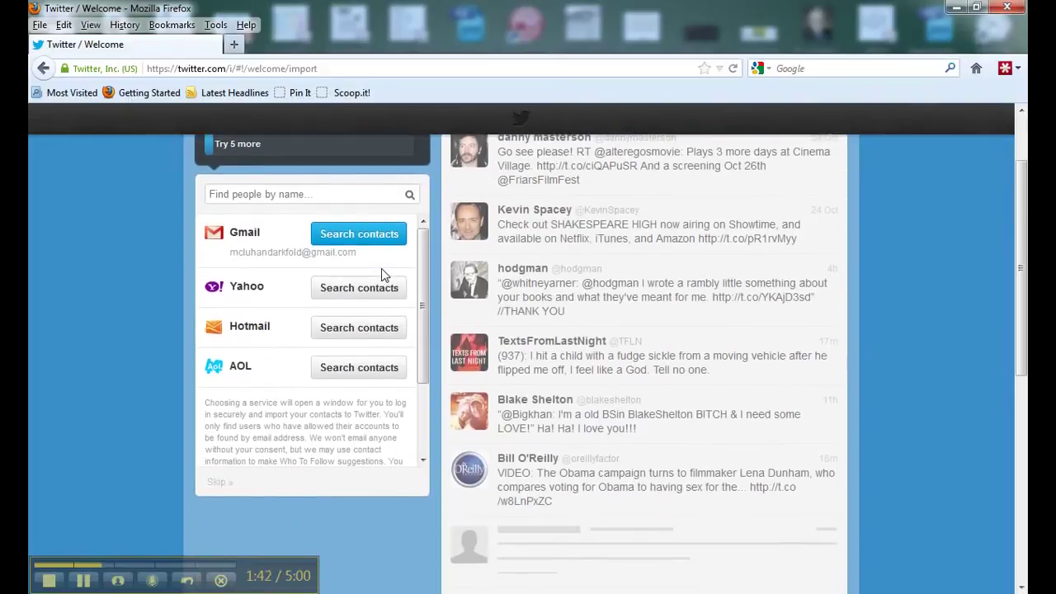
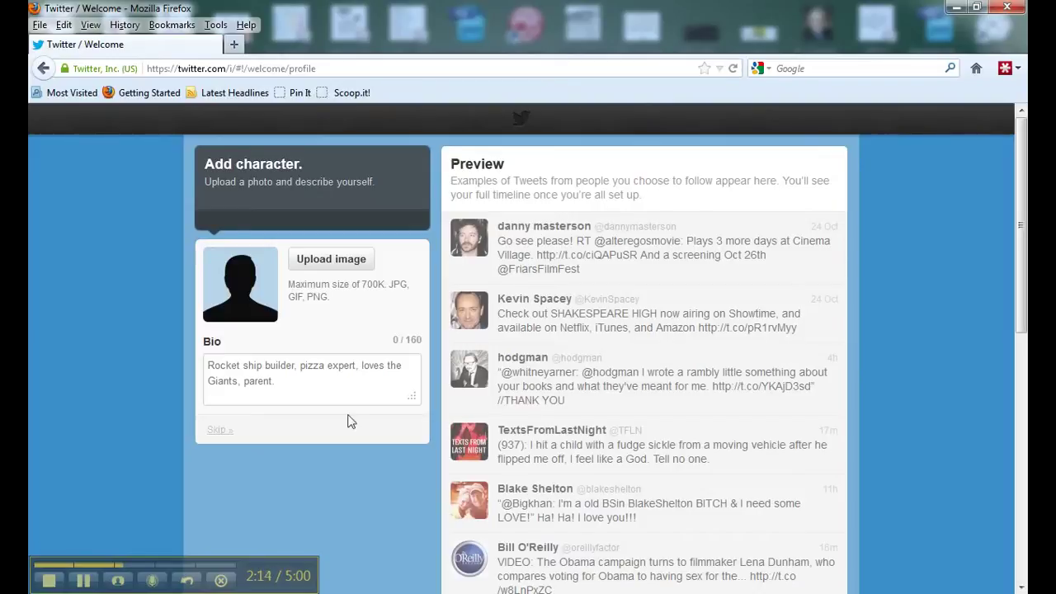
- Upload the web-sized portrait JPG from My Pictures as the profile picture
left_click(324, 262)
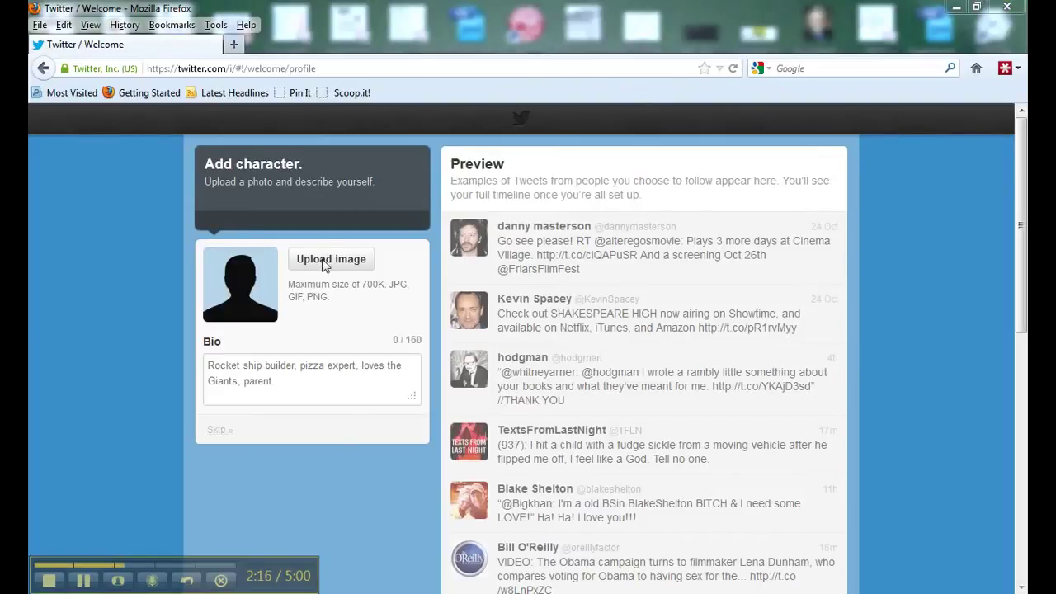
left_click_drag(333, 18, 356, 110)
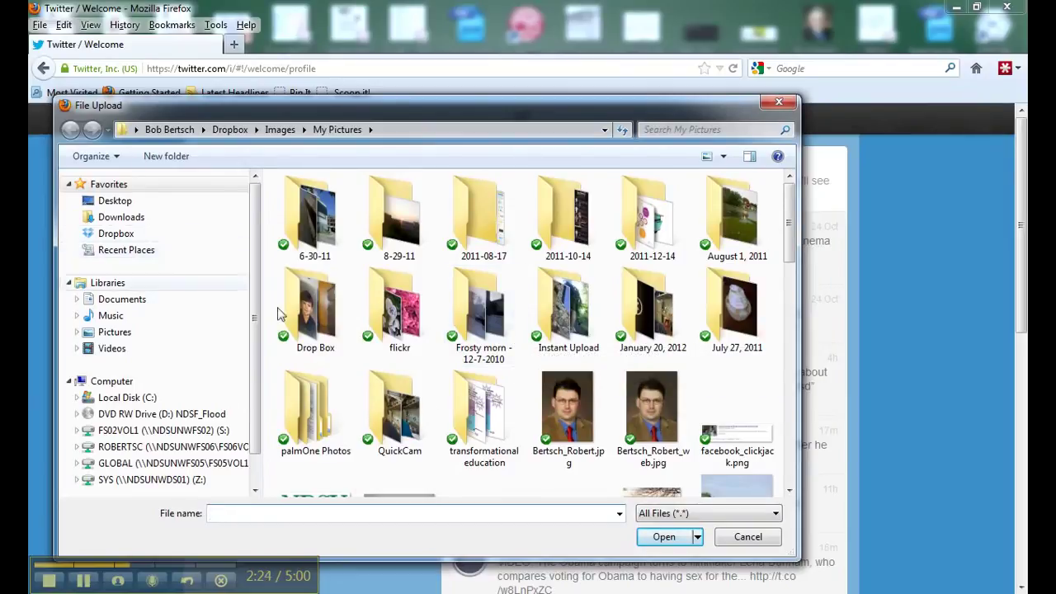
left_click(654, 420)
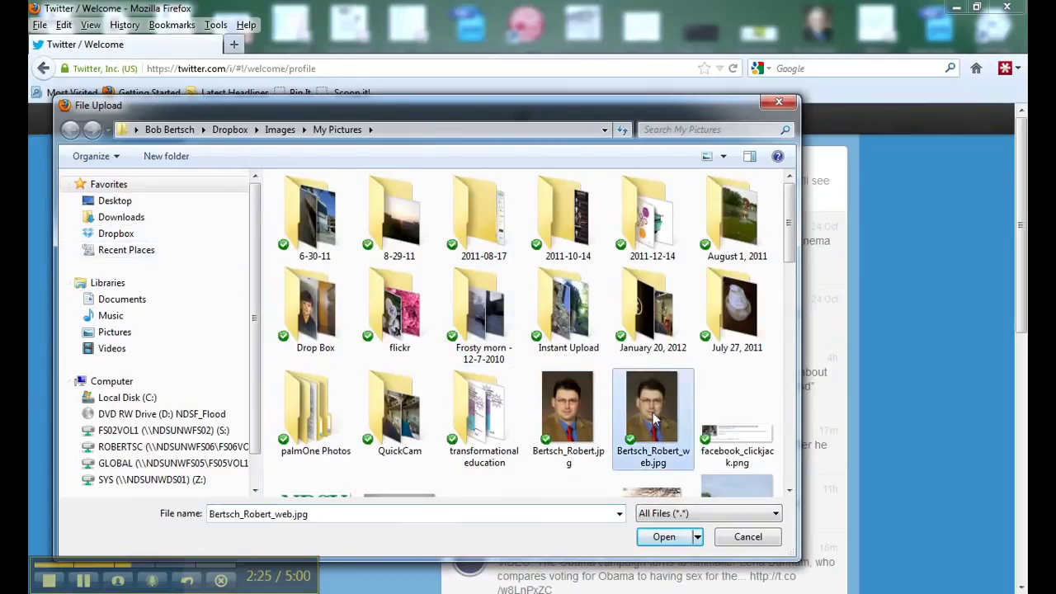
left_click(665, 538)
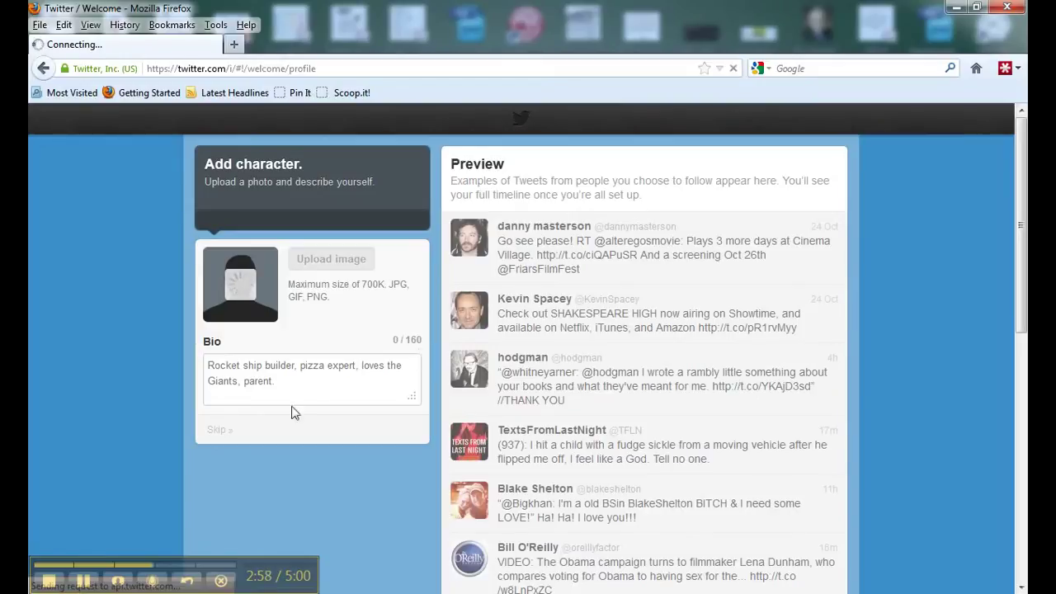
- Write the bio 'I am web tech specialist, interested in social learning and lots of other stuff.'
left_click(278, 381)
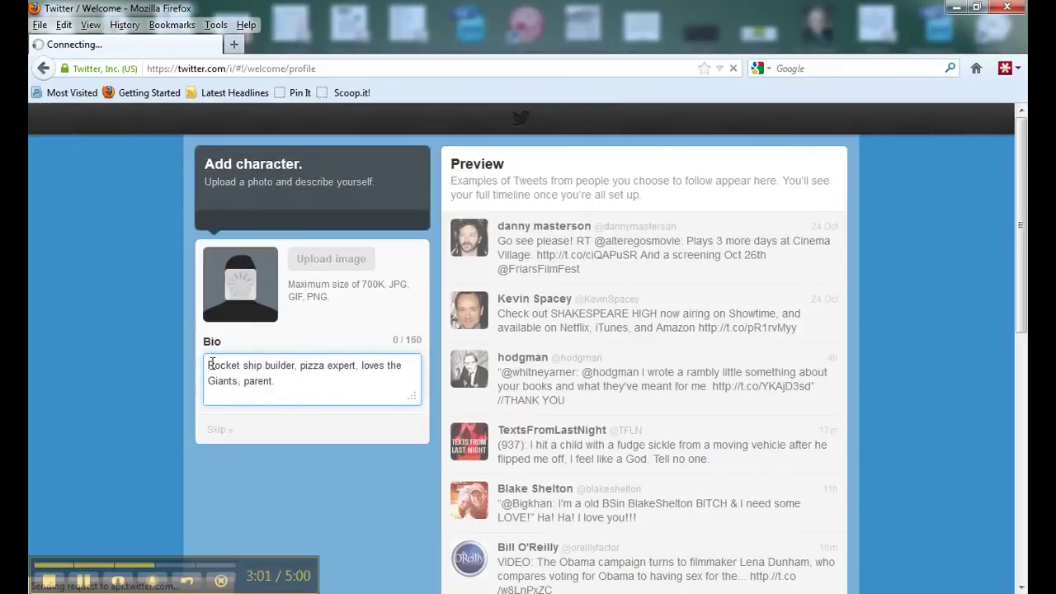
type("I am web te")
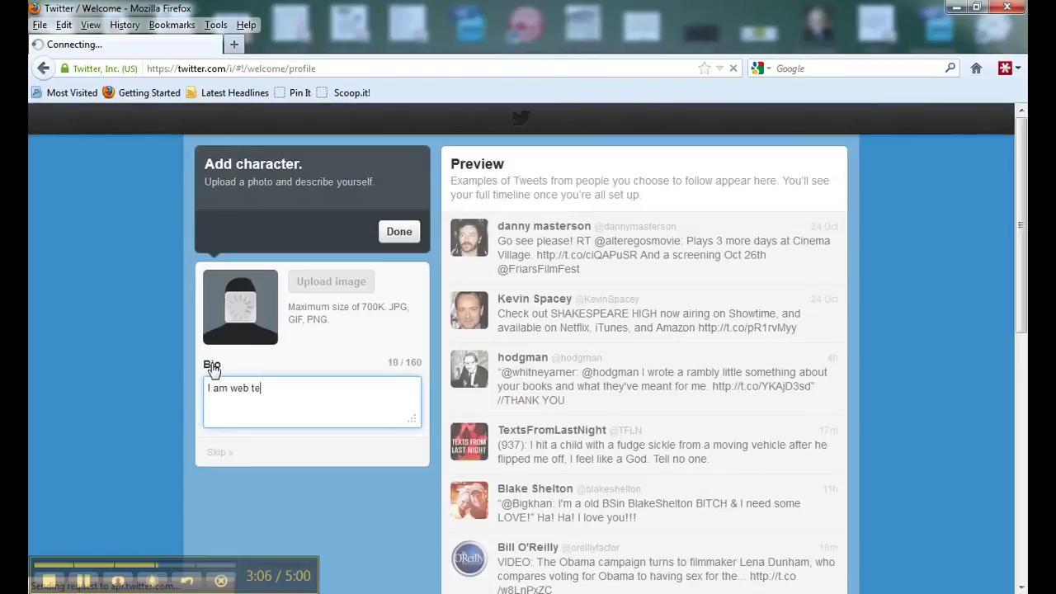
type("ch specialsi")
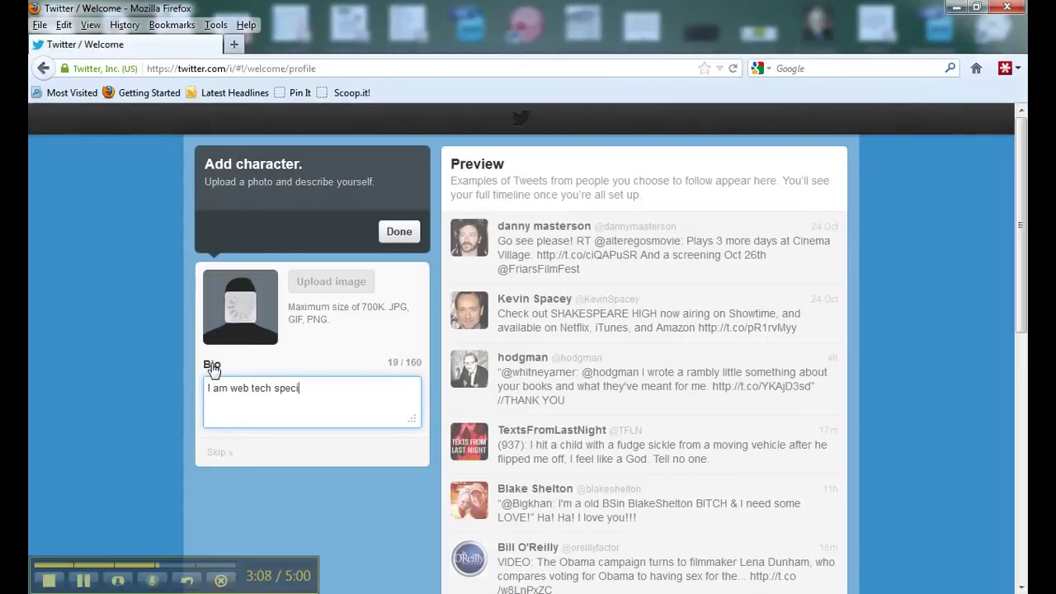
key("BackSpace")
key("BackSpace")
type("ist, interested ")
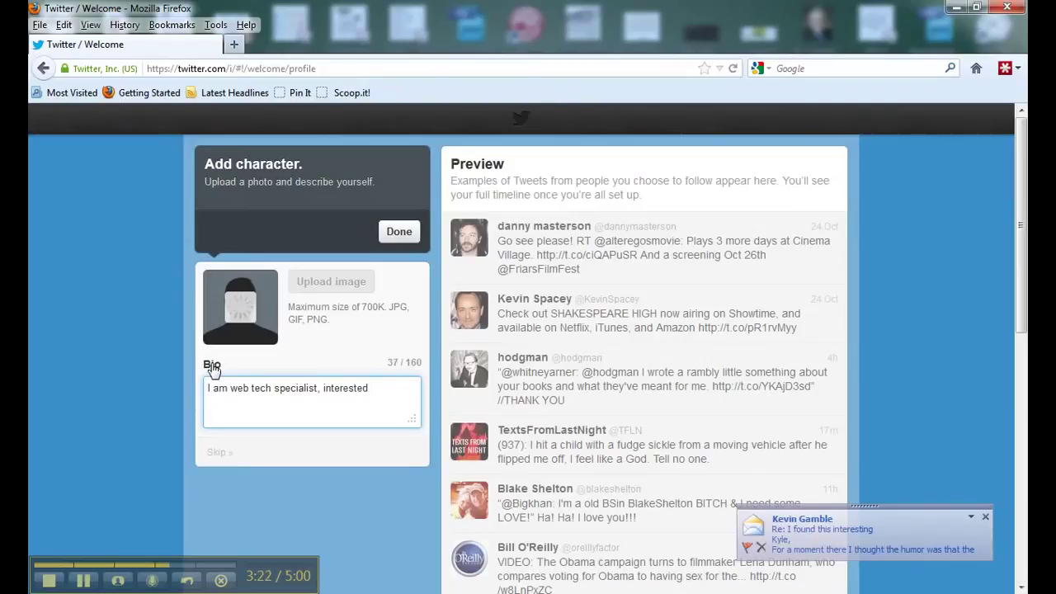
type("in socia")
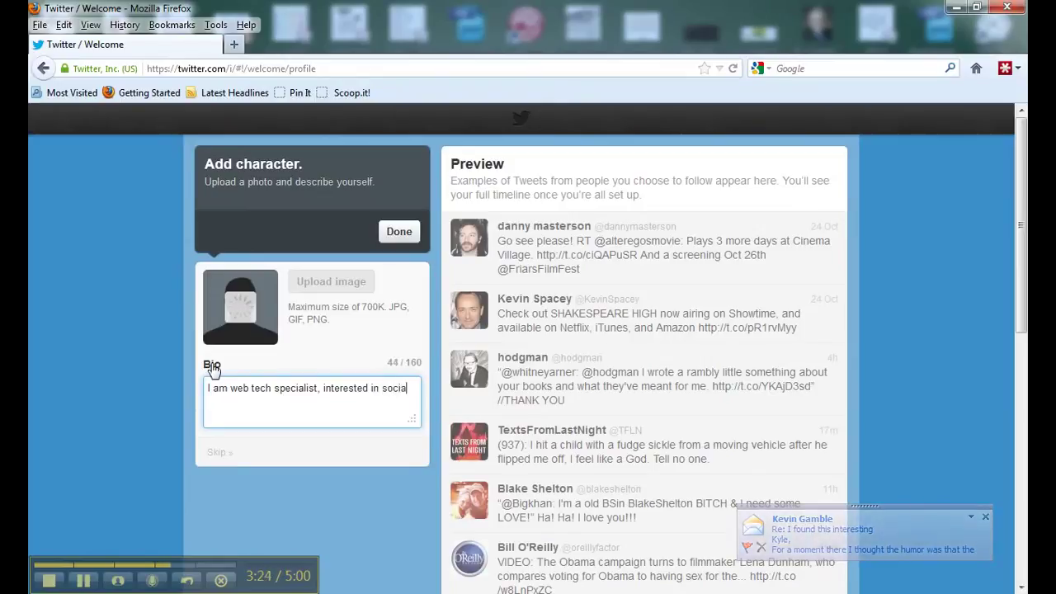
type("l learning a")
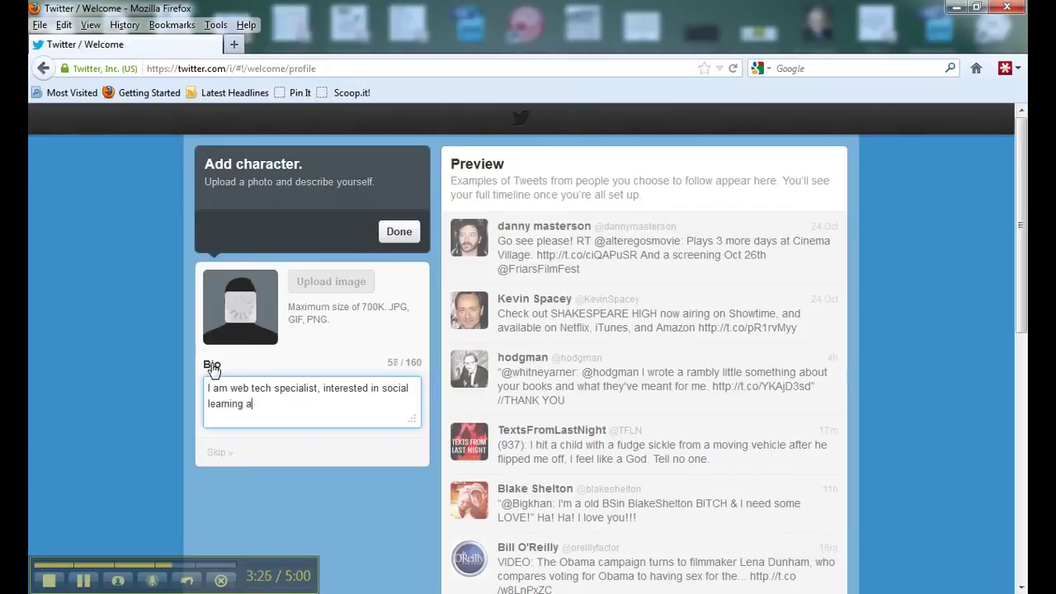
type("nd lots of other stuff")
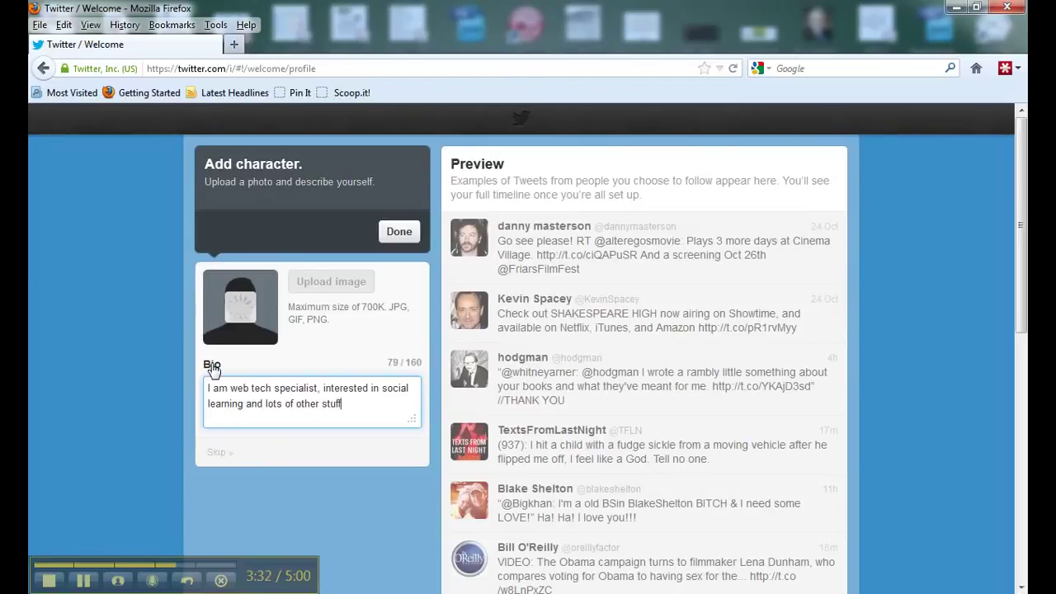
type(".")
- Confirm the Add character step with Done to reach the Home page
left_click(396, 233)
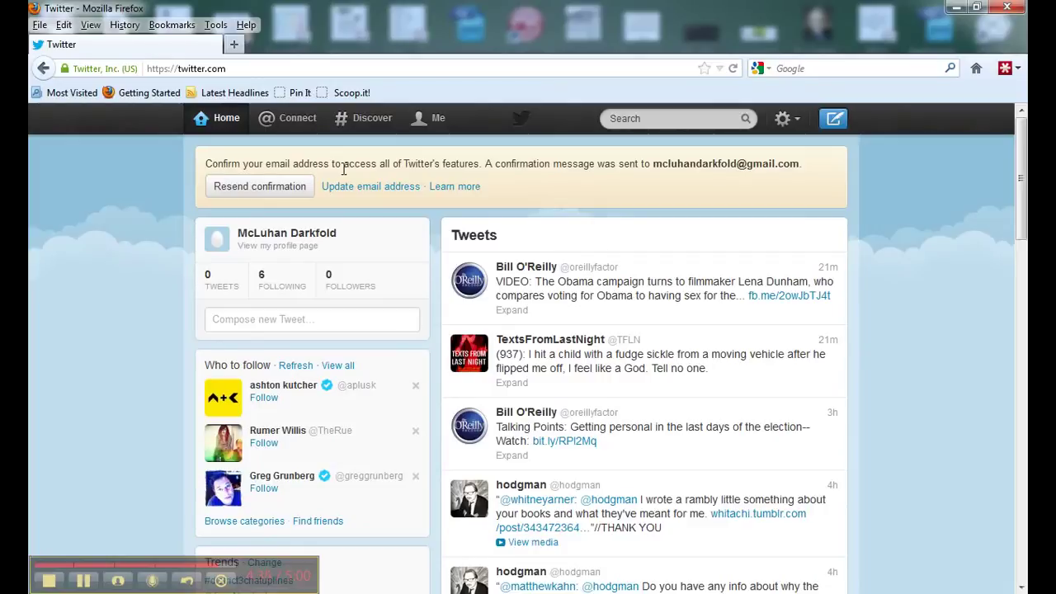
- Unfollow all six starter accounts in the Following list, then go back Home
left_click(276, 295)
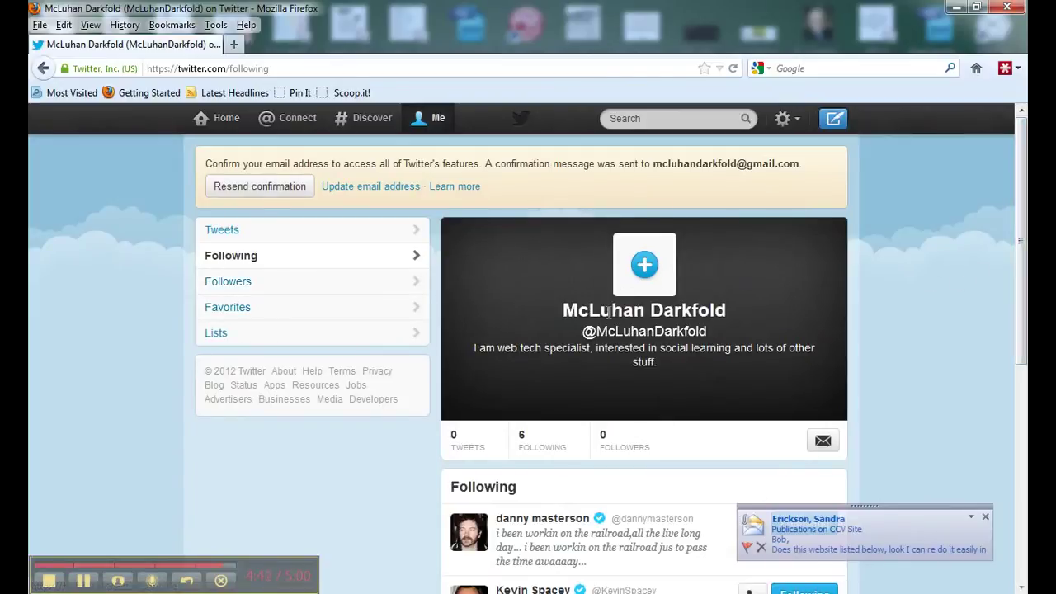
scroll(988, 303, "down", 5)
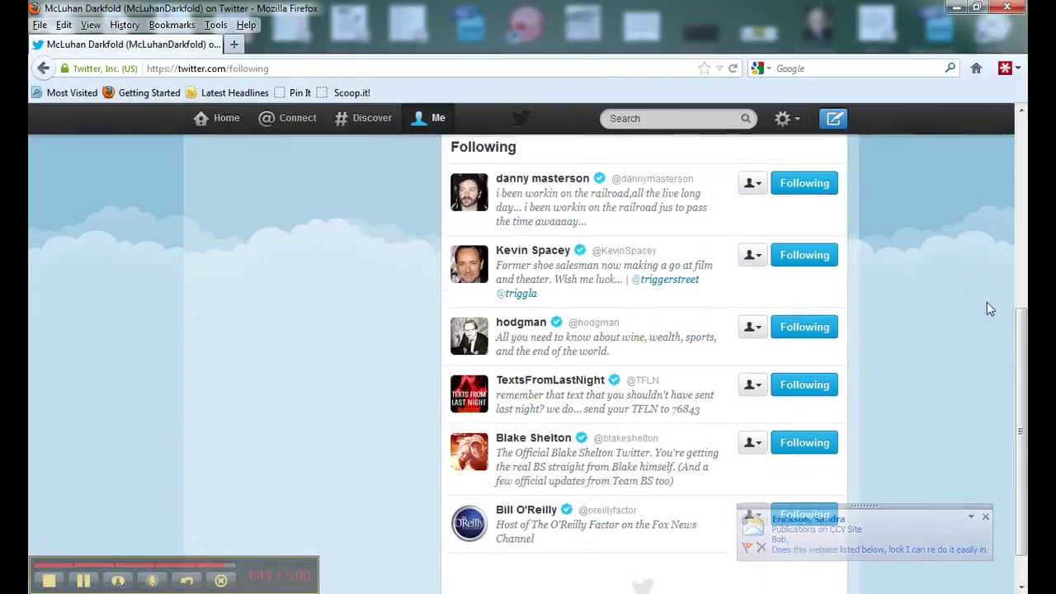
scroll(780, 259, "up", 2)
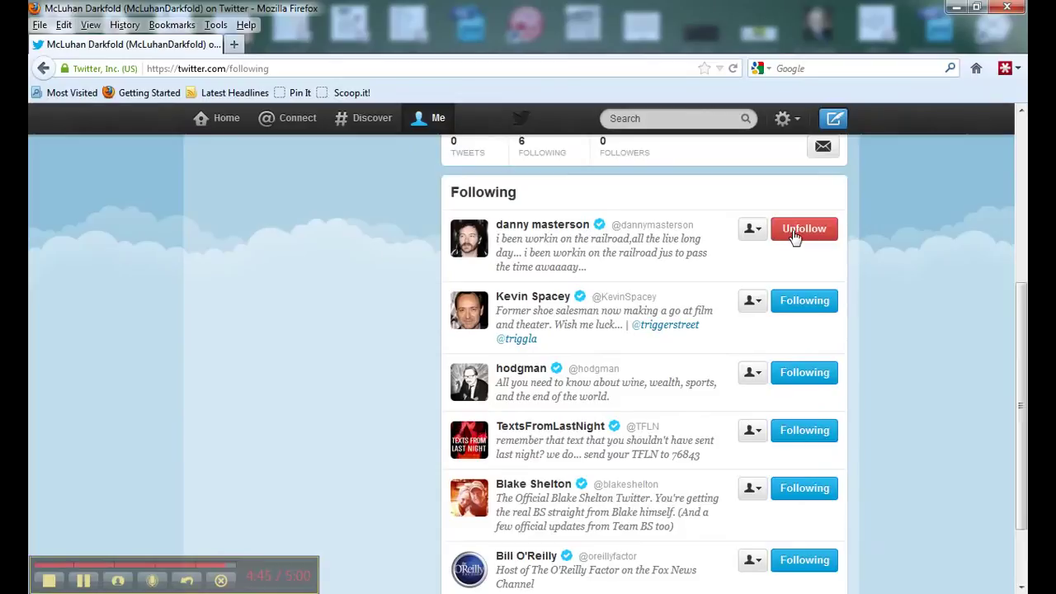
left_click(794, 234)
left_click(801, 304)
left_click(801, 381)
left_click(807, 445)
left_click(808, 491)
left_click(807, 561)
scroll(927, 519, "up", 3)
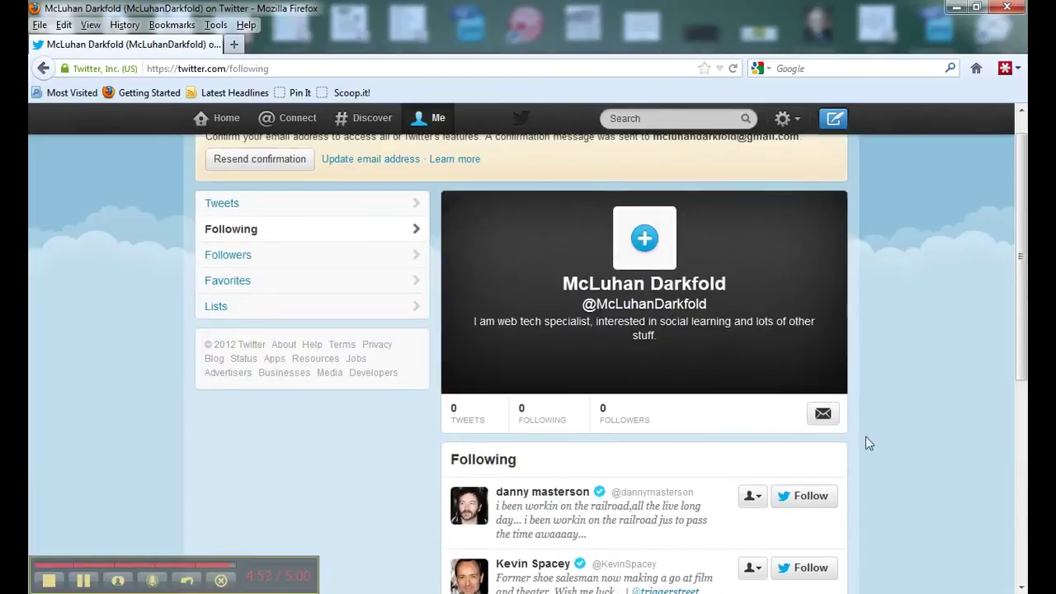
scroll(267, 255, "up", 1)
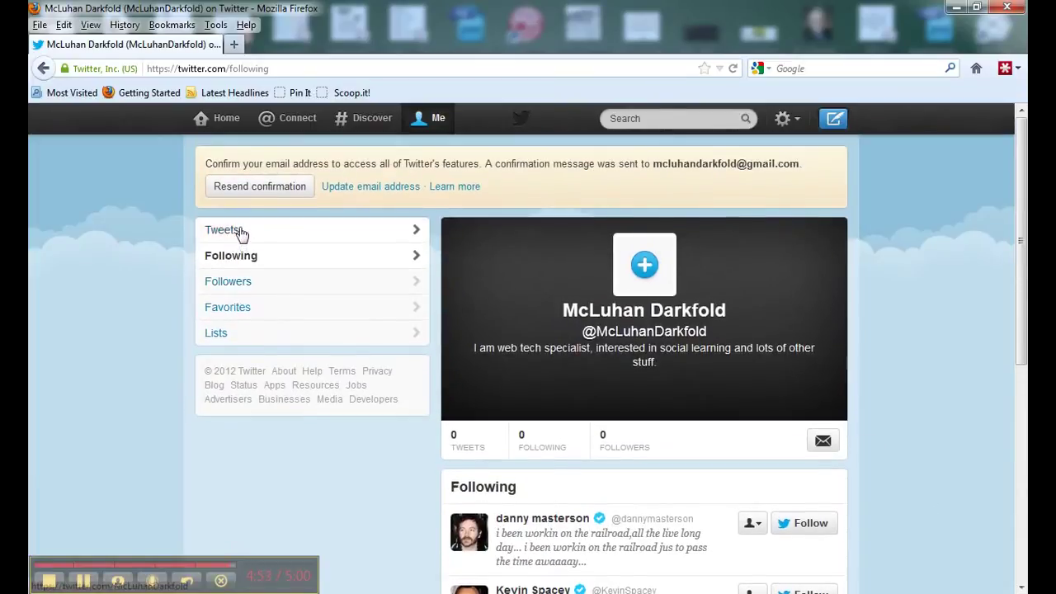
left_click(228, 116)
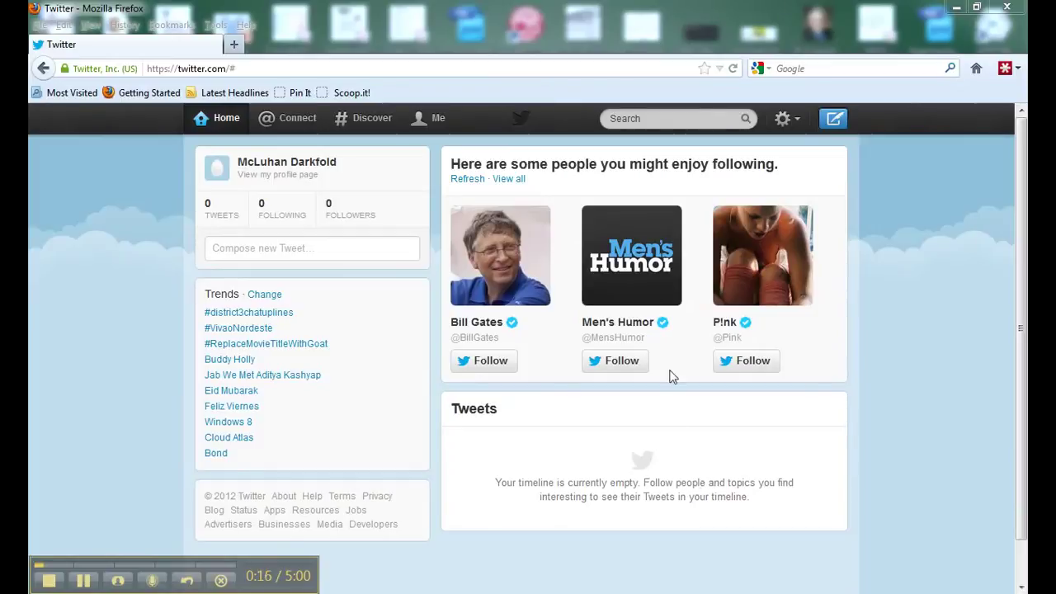
- Search Twitter for 'gardening' and look over the results
left_click(647, 118)
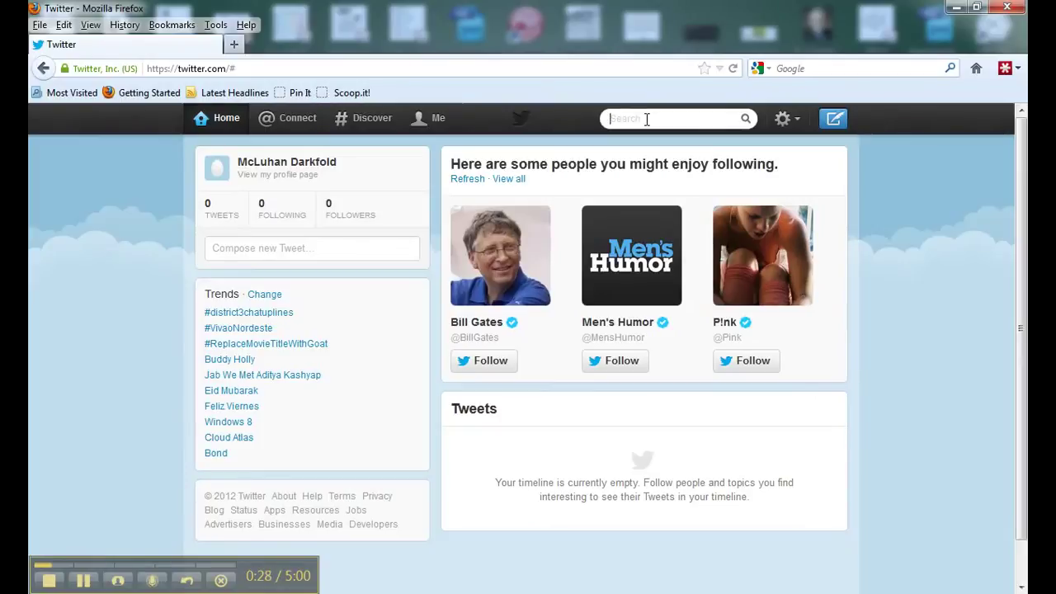
type("gardening")
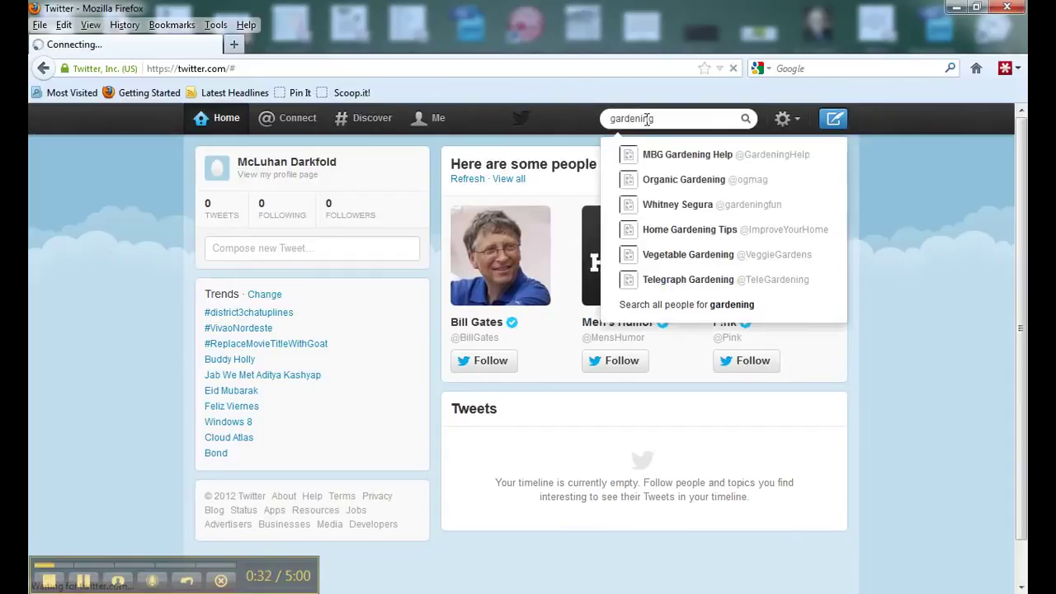
key("Return")
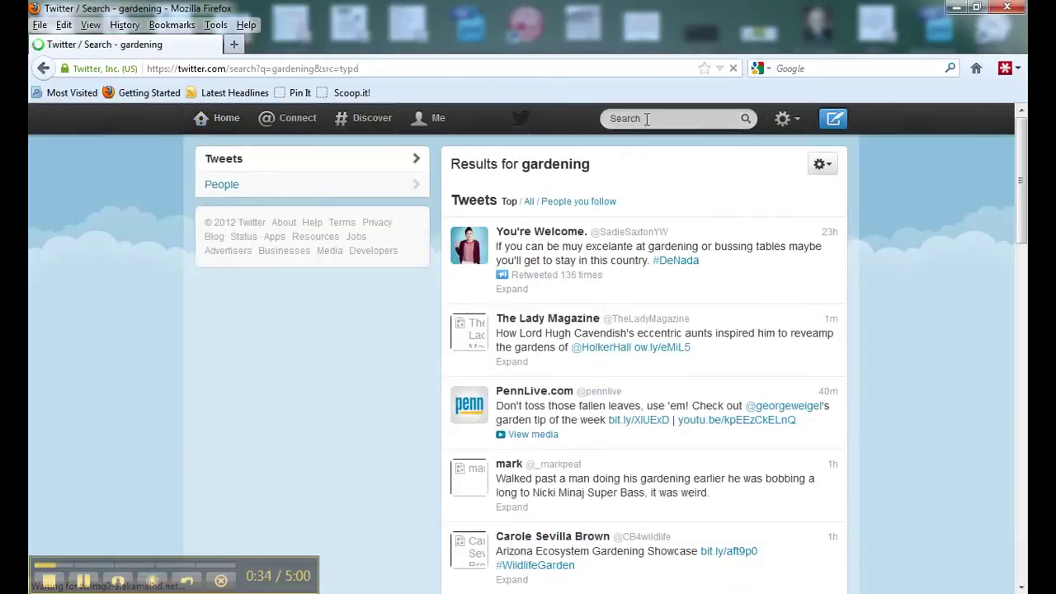
mouse_move(664, 247)
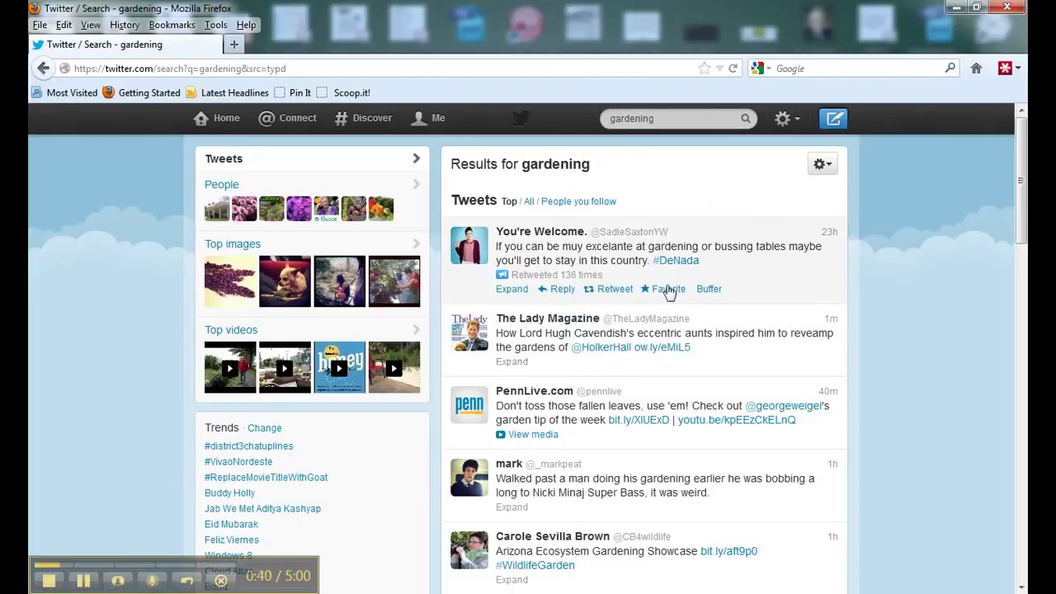
mouse_move(681, 347)
mouse_move(598, 431)
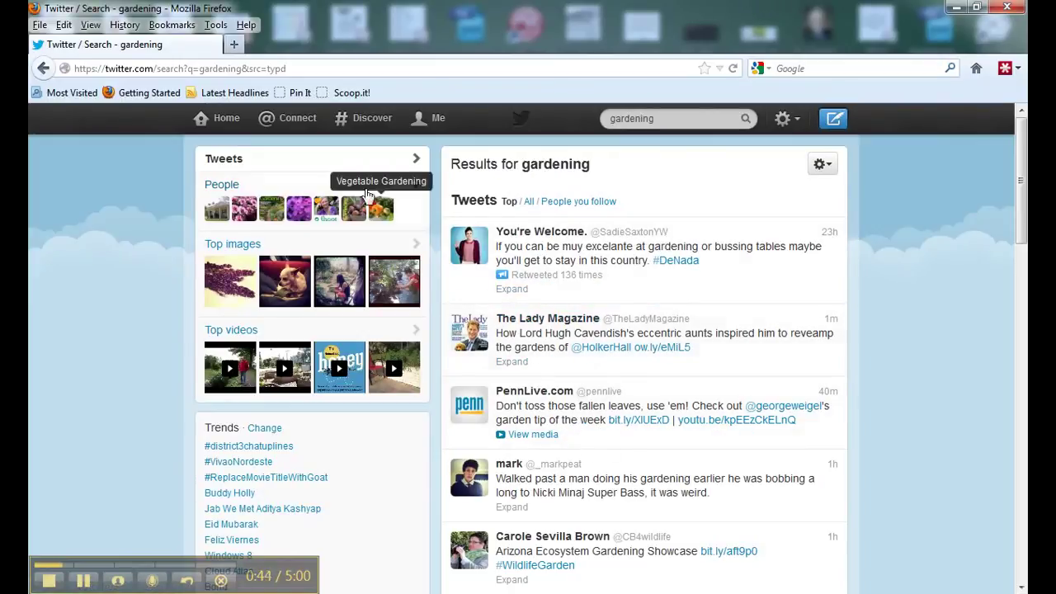
left_click(217, 193)
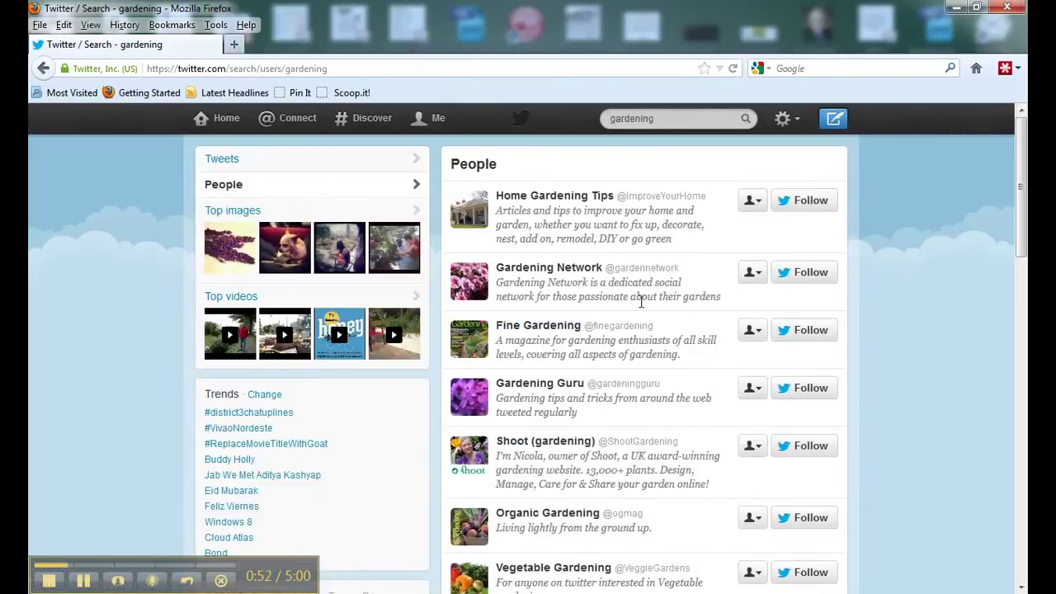
scroll(638, 294, "down", 4)
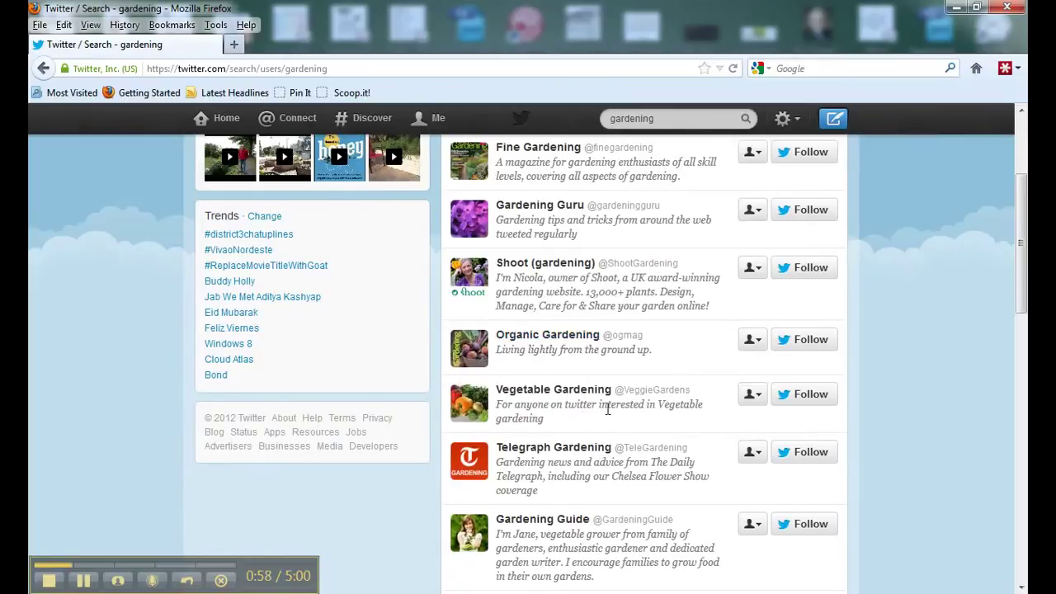
scroll(609, 394, "down", 6)
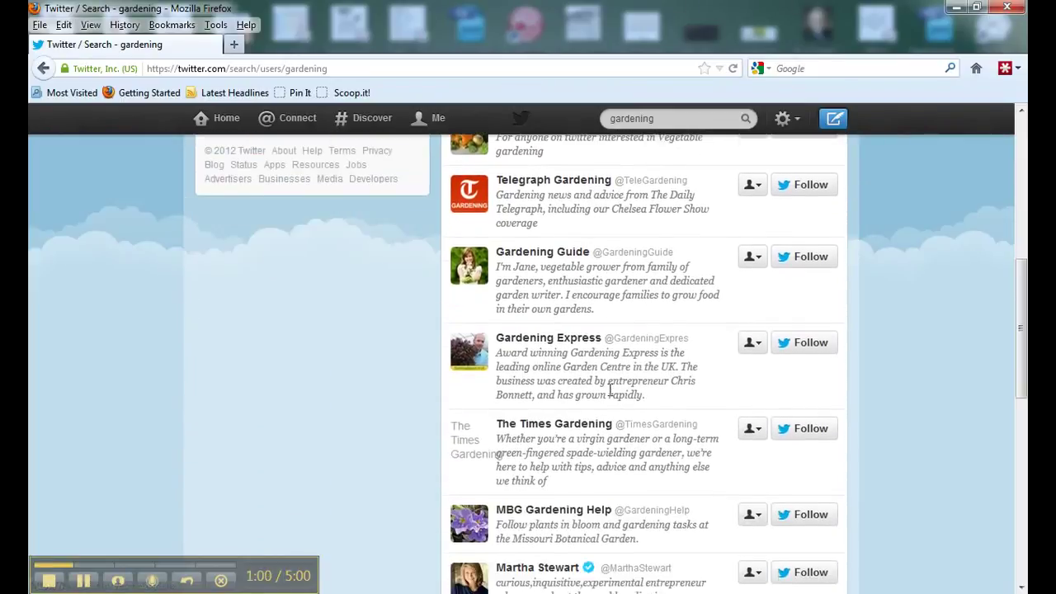
scroll(614, 385, "down", 2)
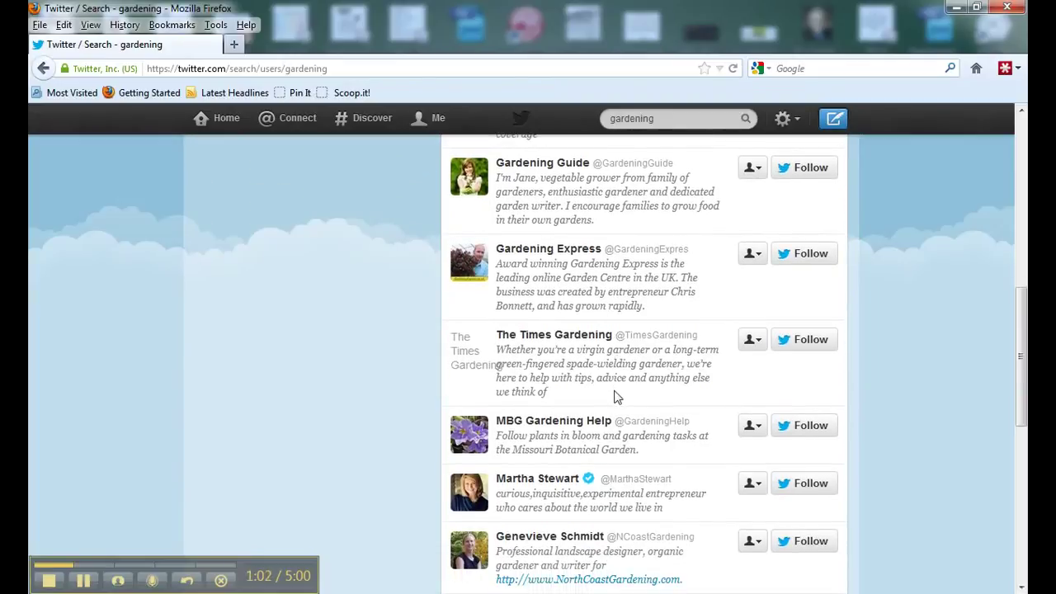
scroll(614, 391, "up", 11)
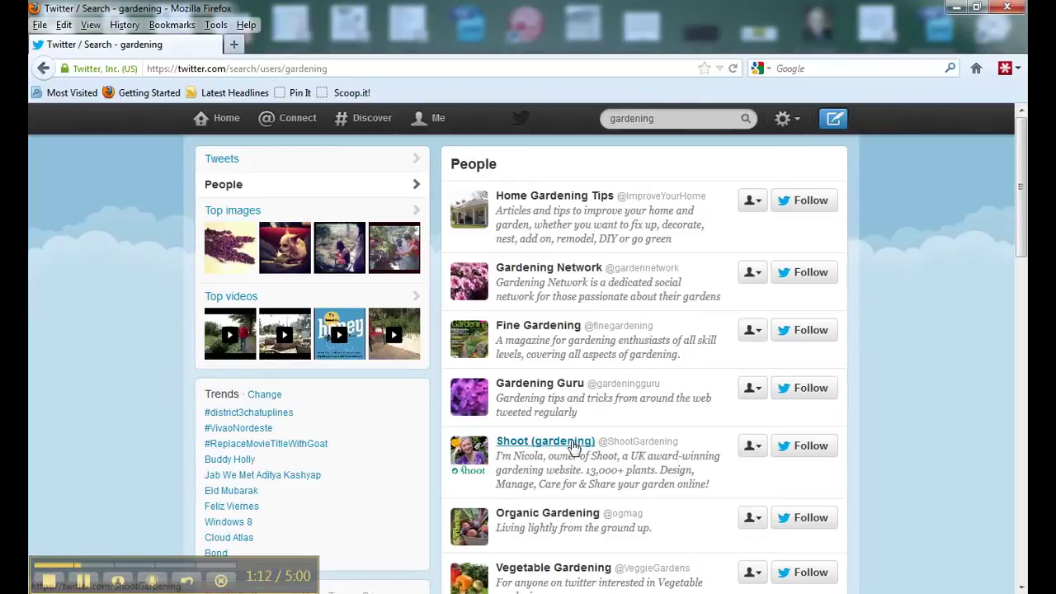
left_click(537, 269)
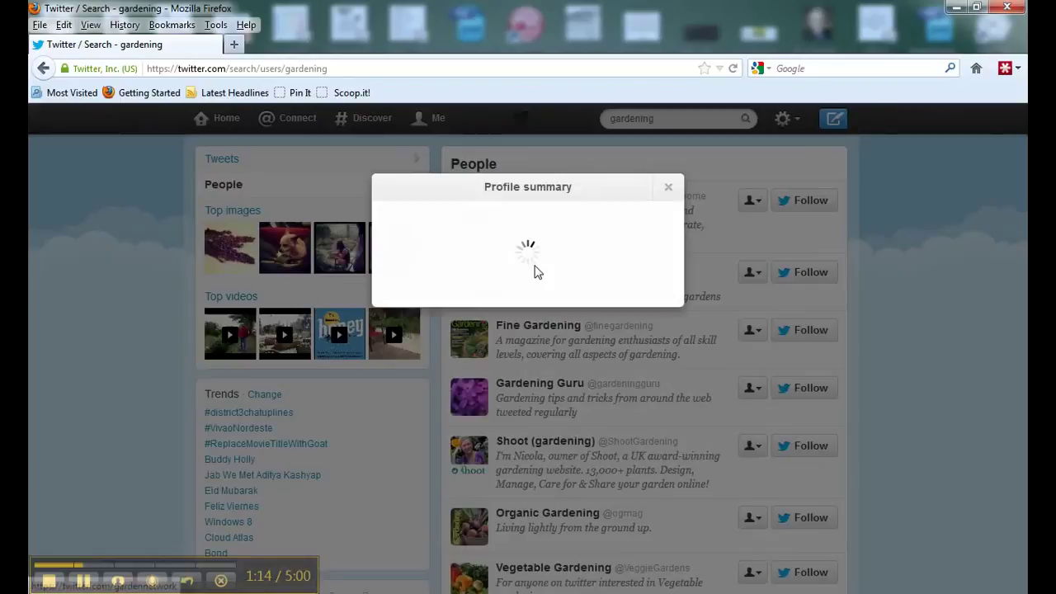
scroll(556, 371, "down", 2)
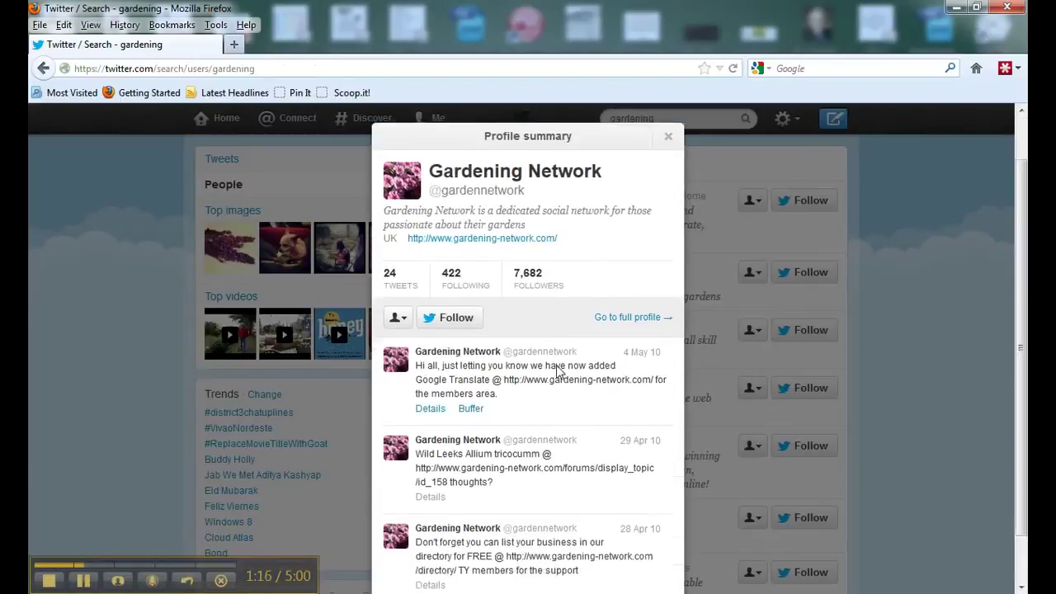
scroll(578, 426, "down", 1)
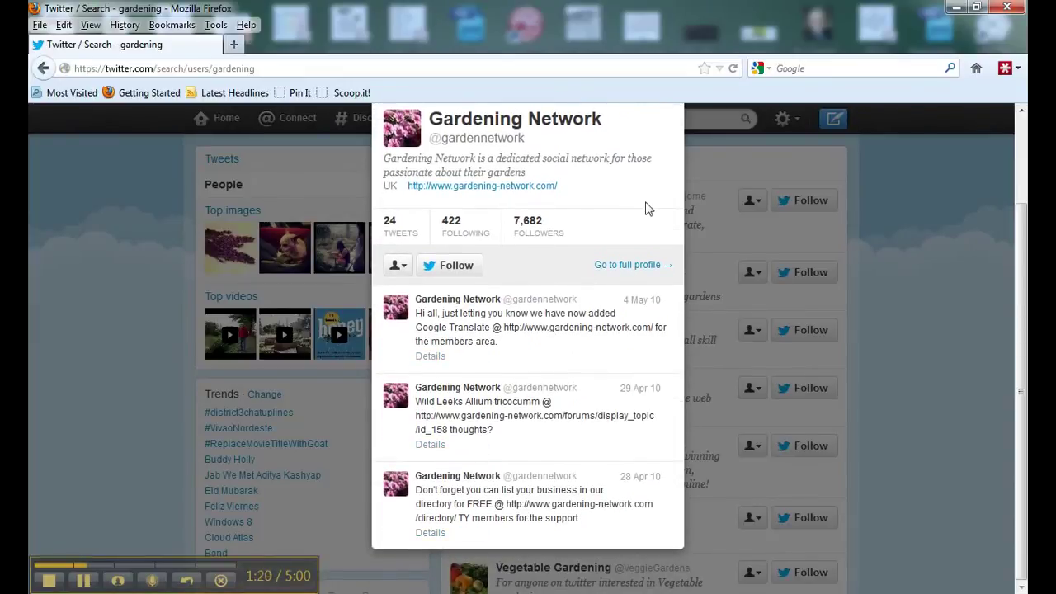
scroll(629, 179, "up", 3)
left_click(667, 189)
scroll(901, 300, "down", 10)
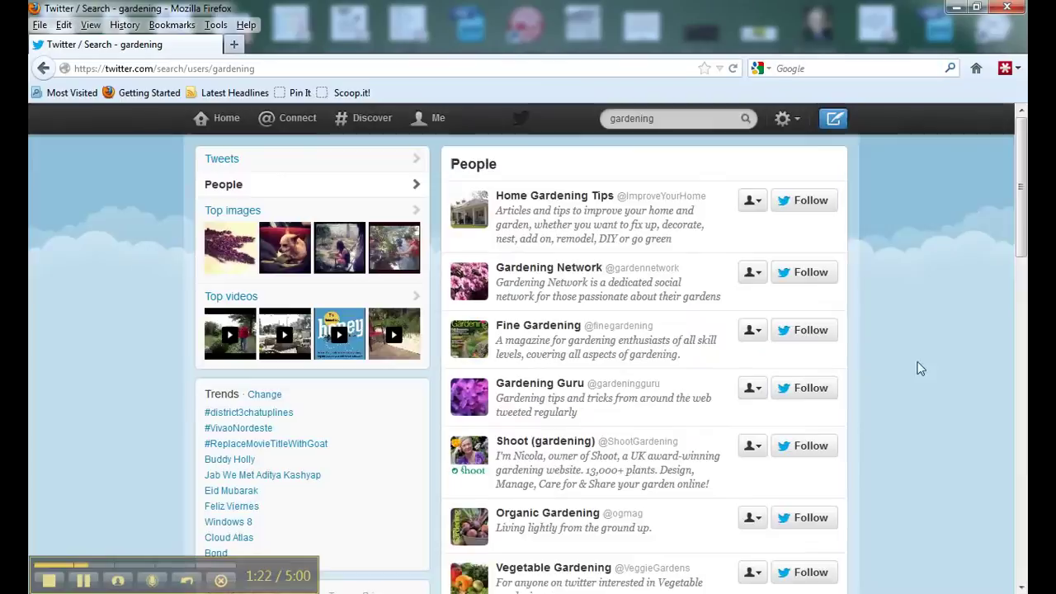
scroll(901, 300, "down", 5)
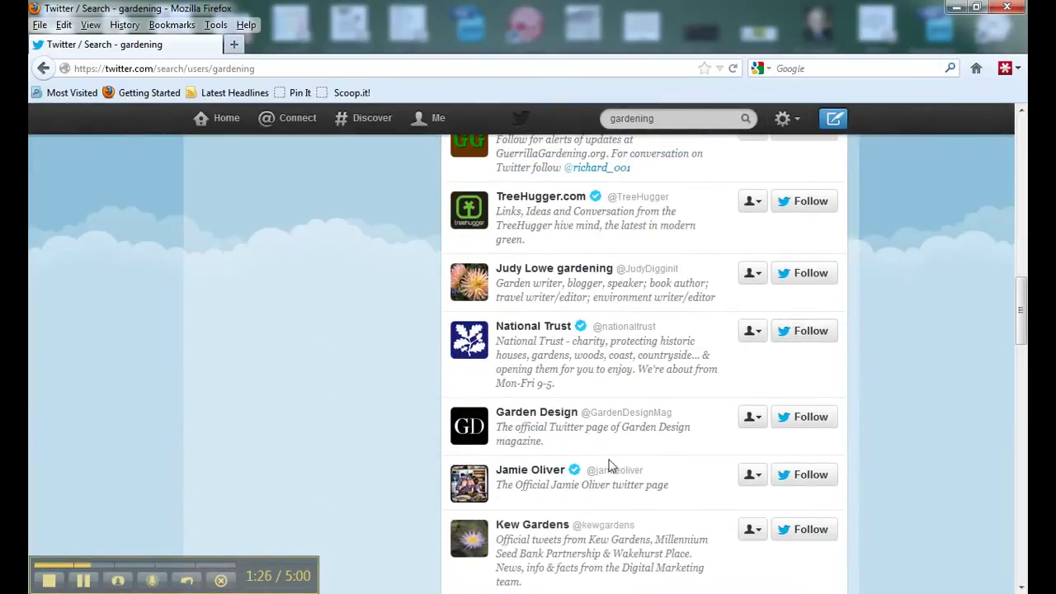
scroll(610, 459, "down", 3)
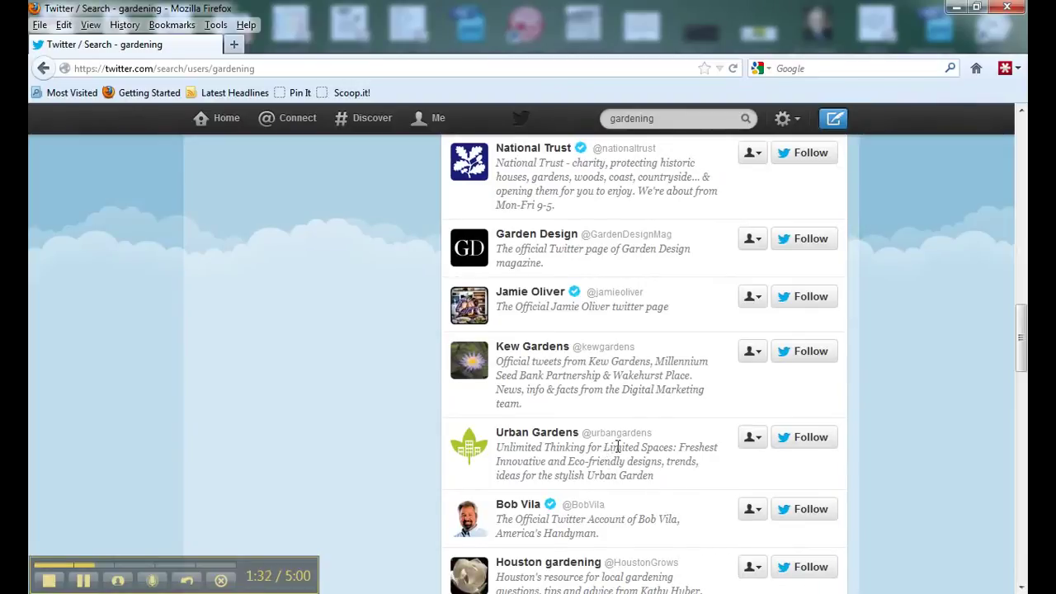
- Follow Urban Gardens and browse its tweets on the home timeline
left_click(802, 442)
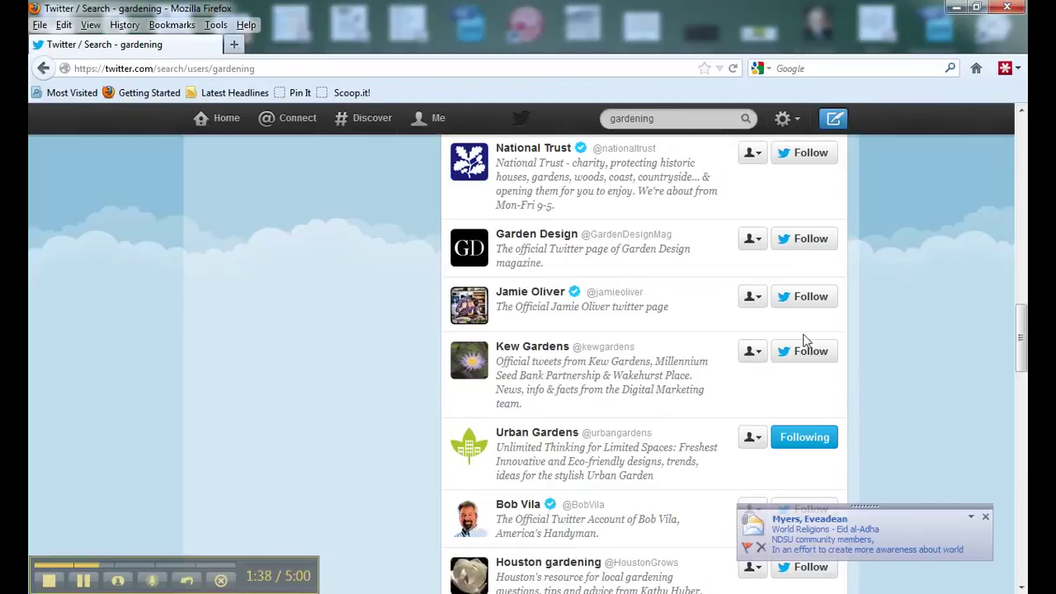
left_click(224, 120)
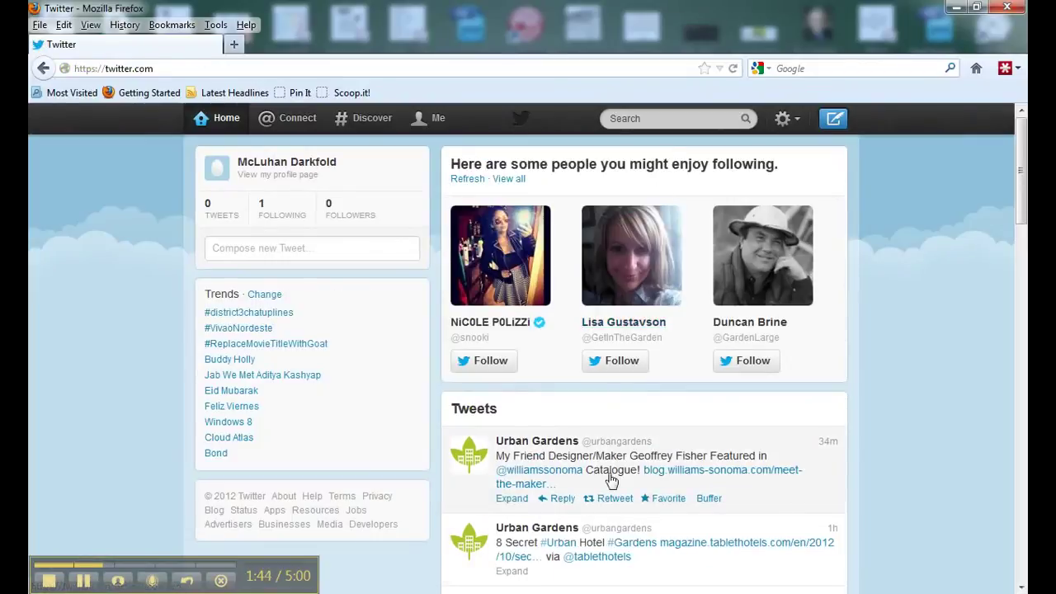
scroll(605, 494, "down", 3)
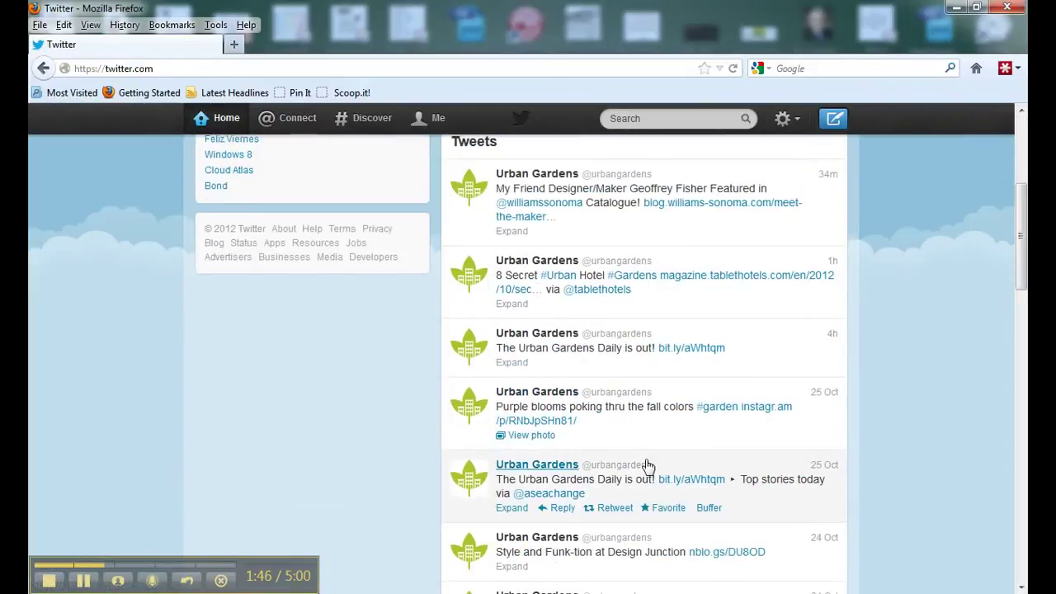
scroll(649, 462, "down", 4)
scroll(648, 450, "down", 3)
scroll(650, 438, "up", 6)
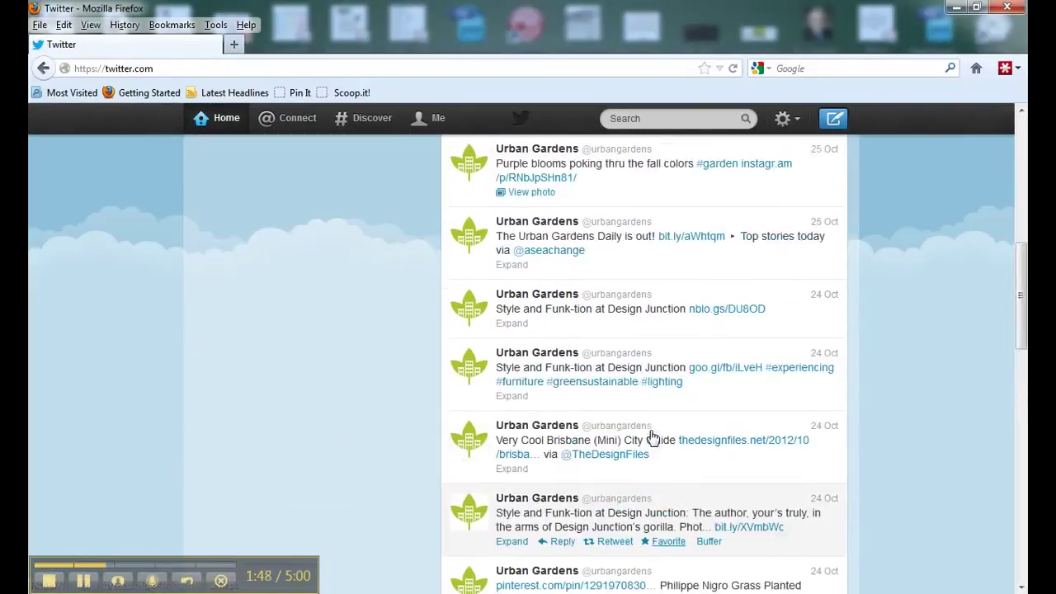
scroll(651, 435, "up", 3)
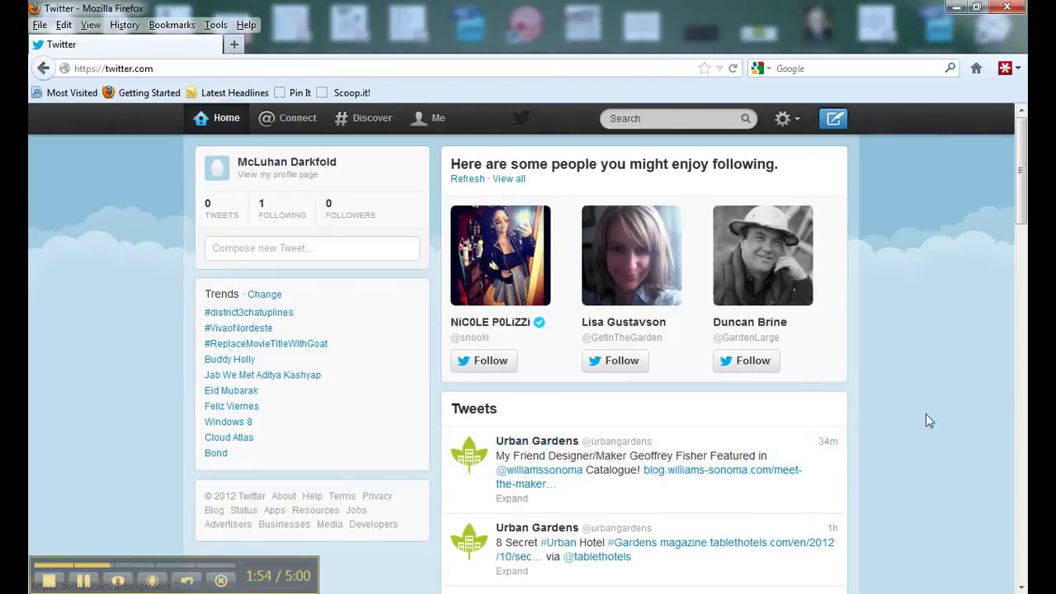
- Put the cursor in the top Search box
left_click(654, 121)
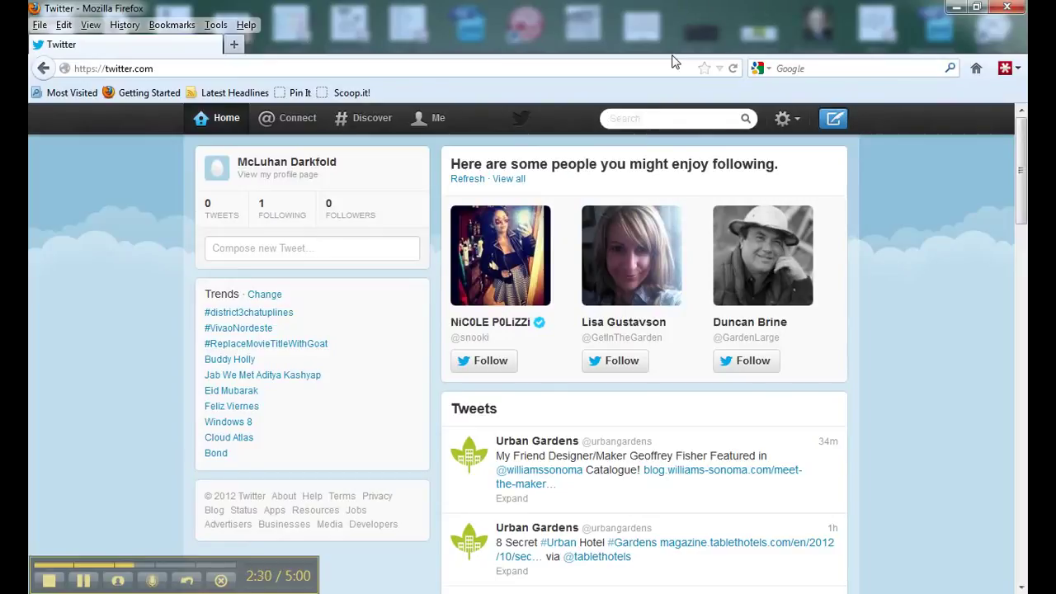
- Search for #gardening and scroll through the matching tweets
type("#")
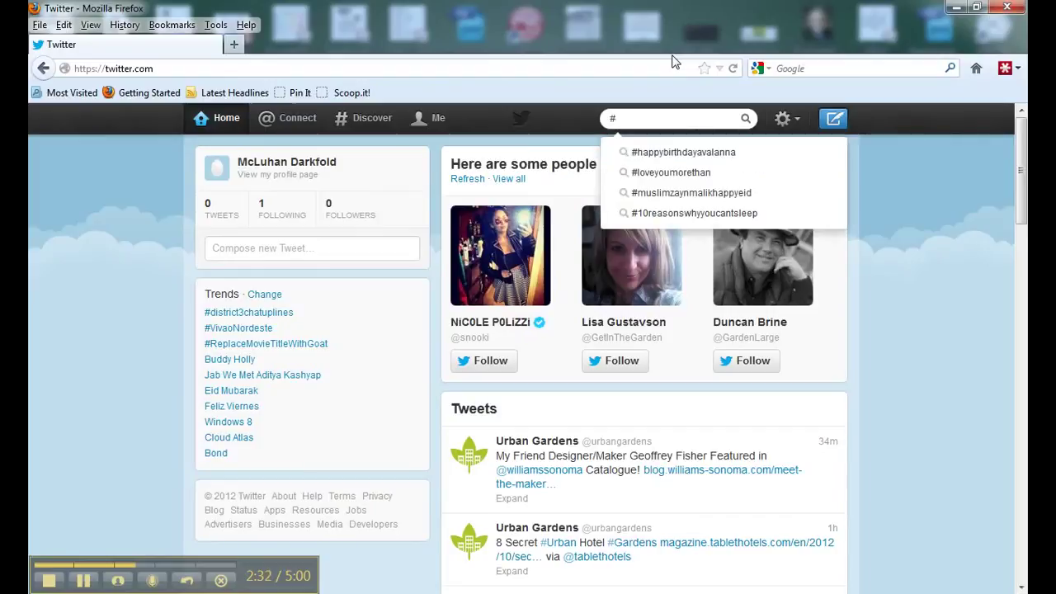
type("ga")
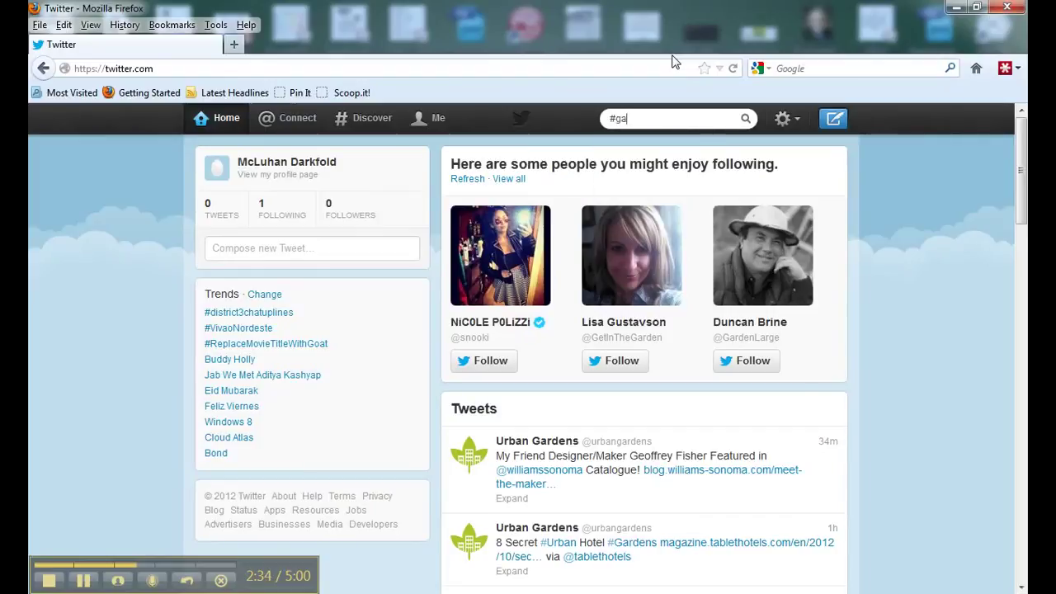
type("rdening")
key("Return")
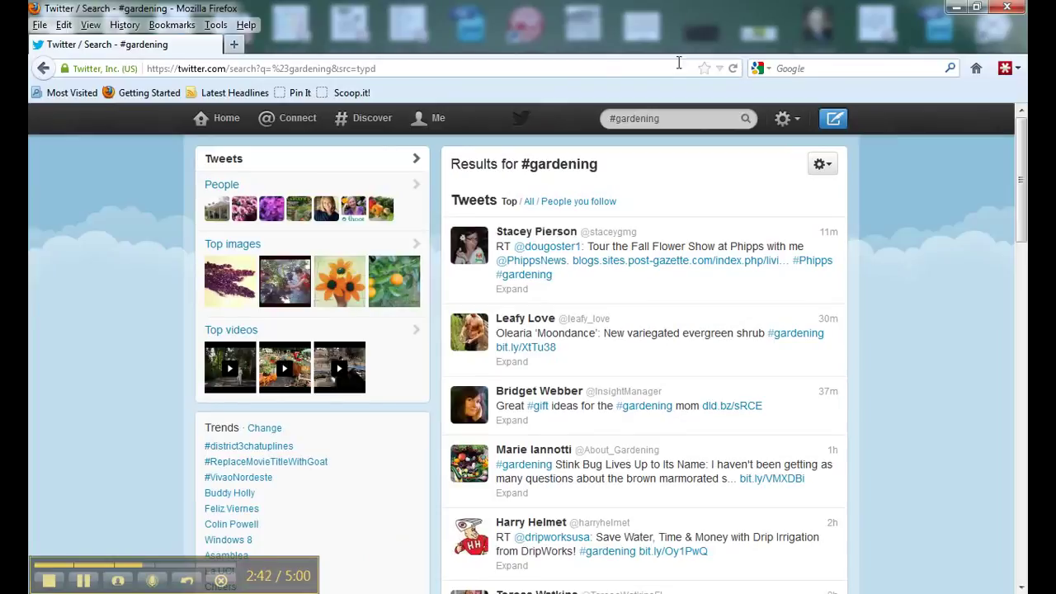
scroll(688, 288, "down", 2)
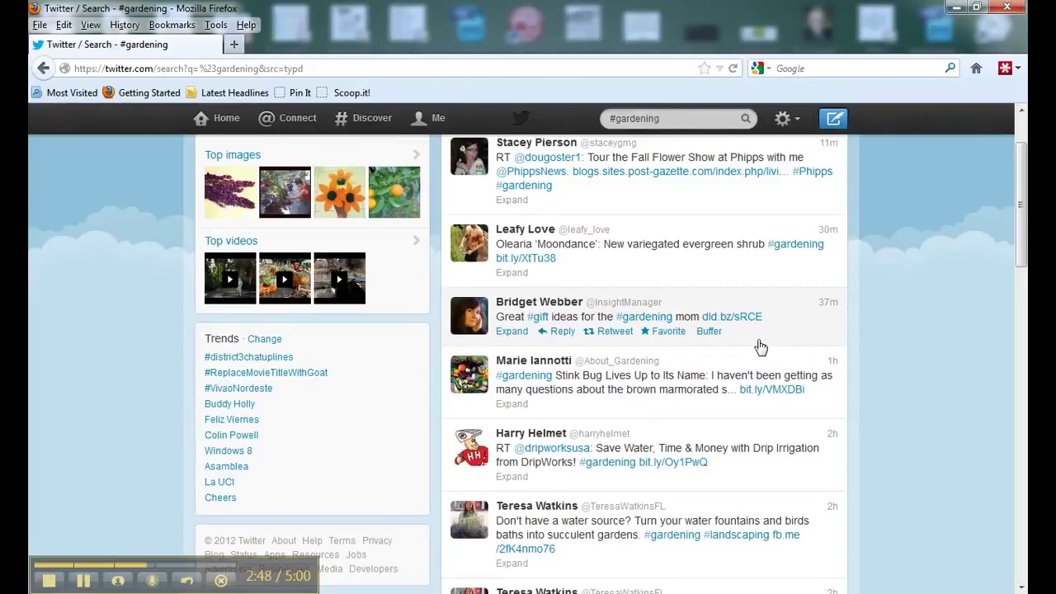
scroll(762, 348, "down", 2)
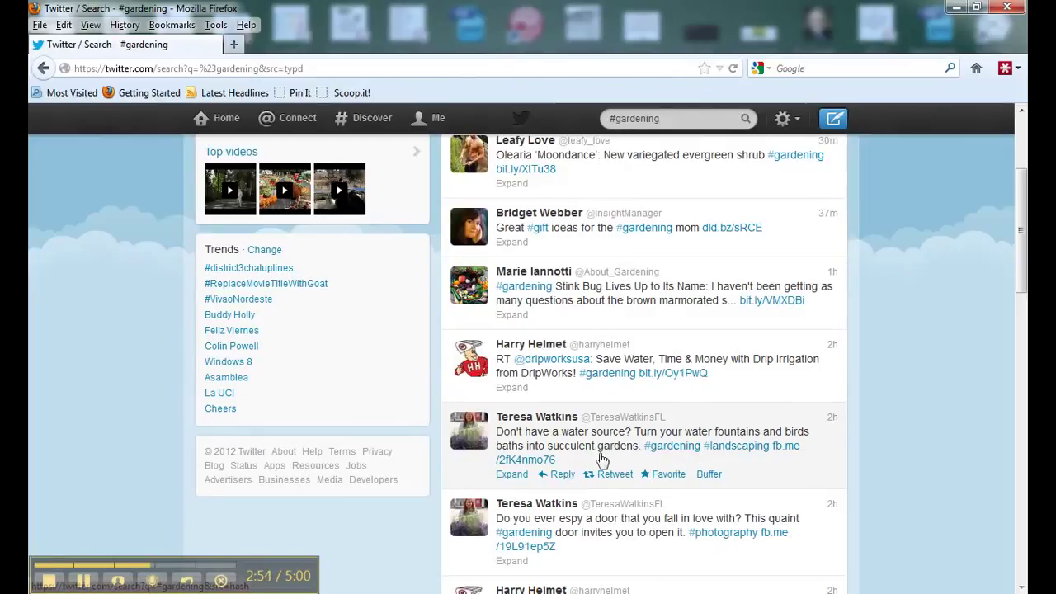
- Follow the water-fountain tweet's author from their Profile summary popup
left_click(541, 419)
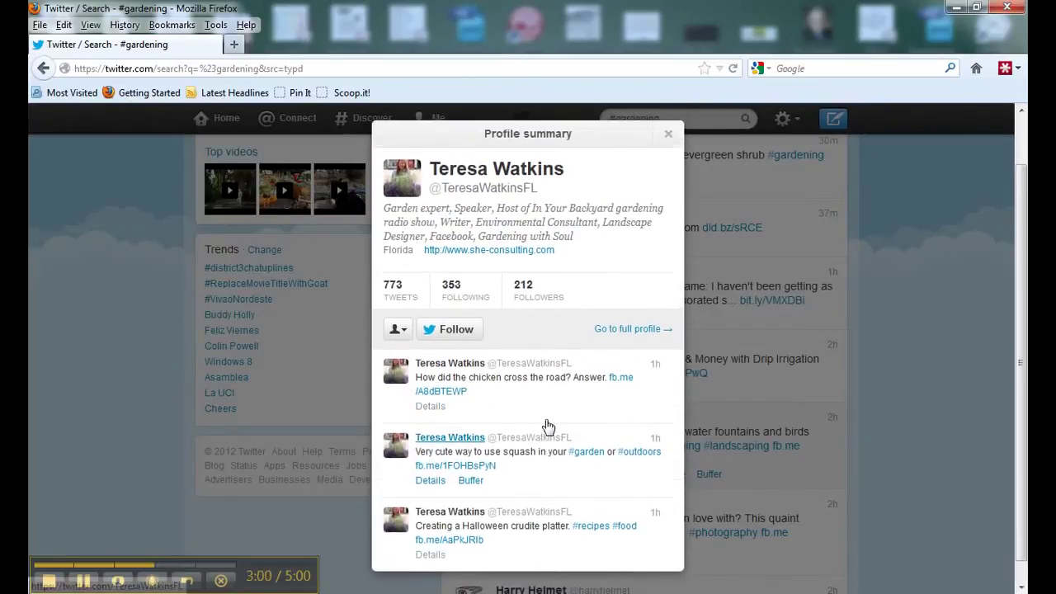
left_click(454, 383)
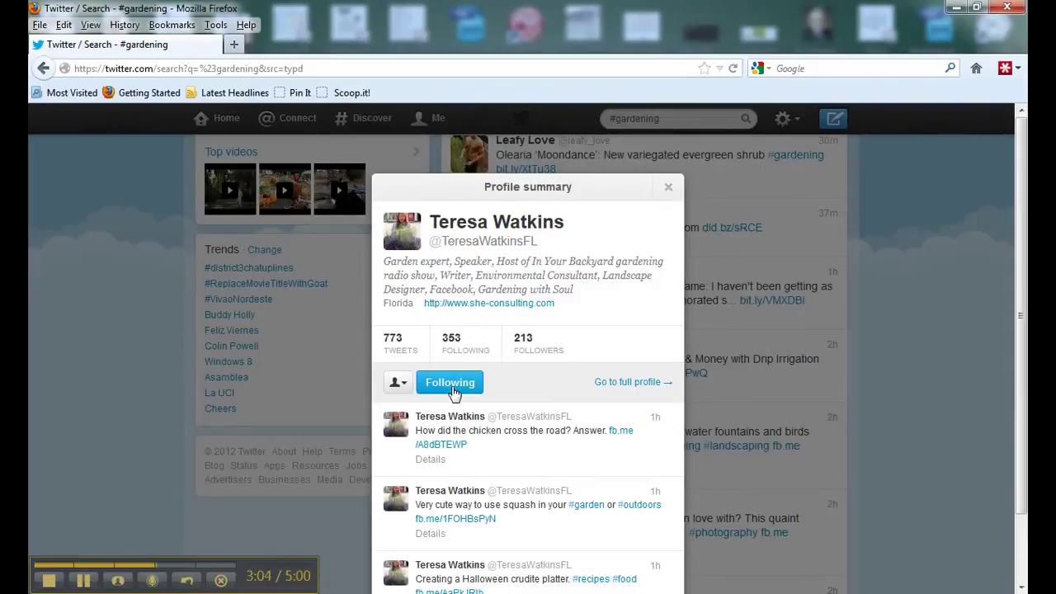